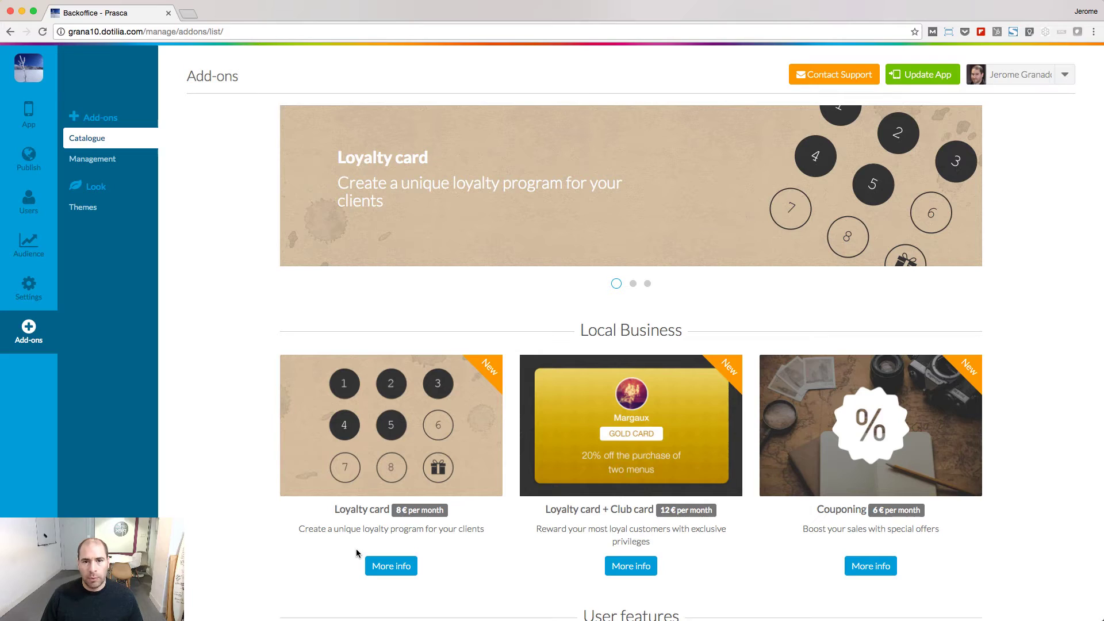
- Open the Loyalty card add-on details from the Catalogue
left_click(391, 566)
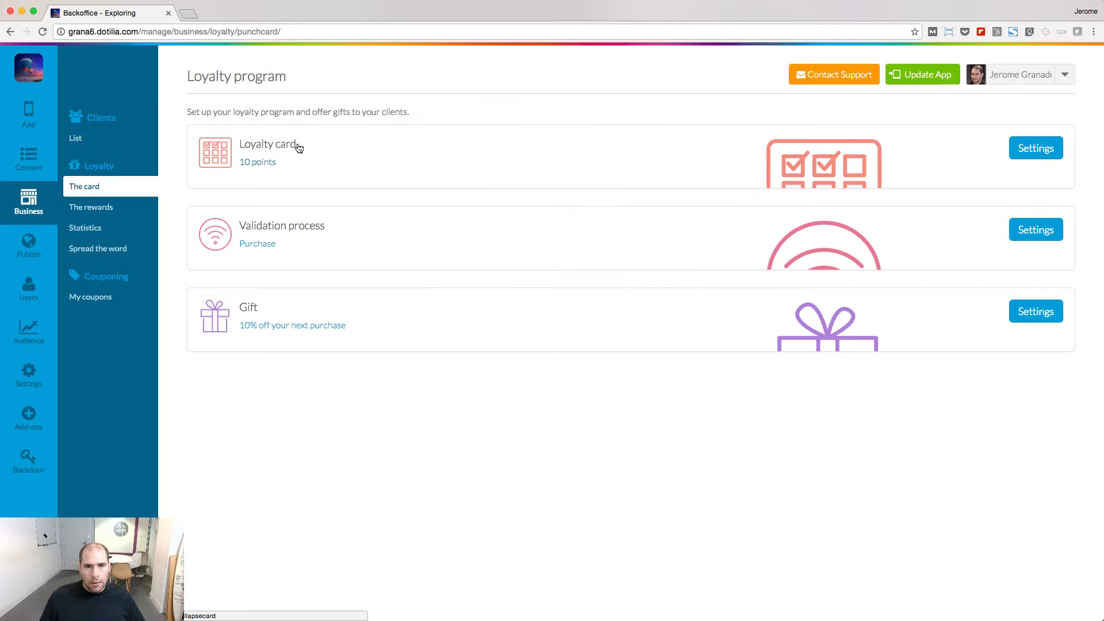
- Rename the loyalty card's point unit from points to pizza
left_click(299, 148)
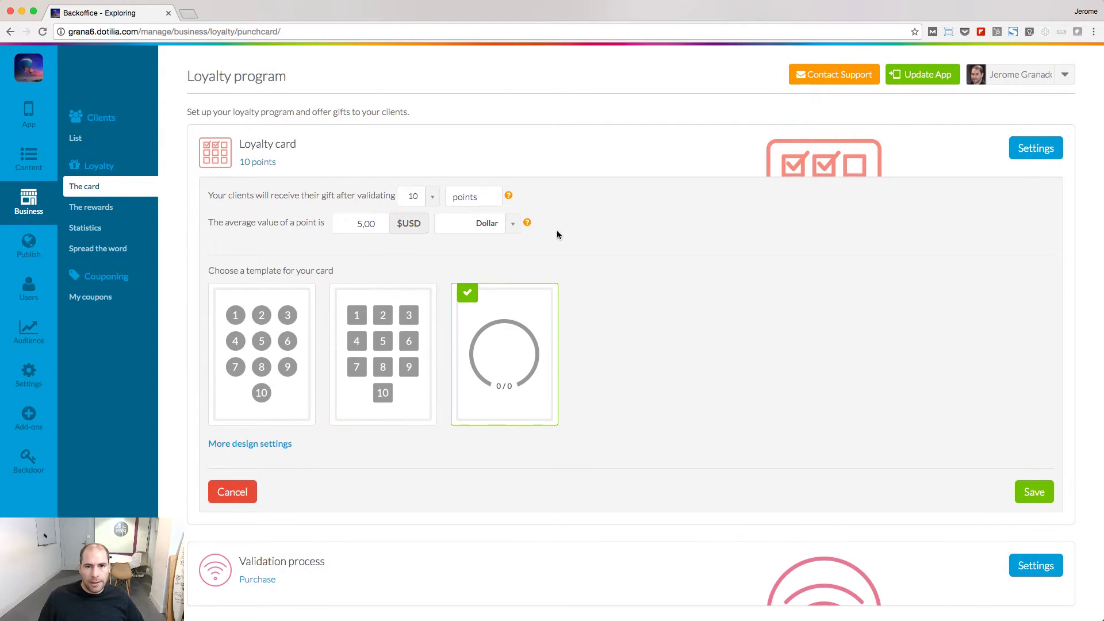
left_click(483, 196)
left_click_drag(483, 197, 454, 196)
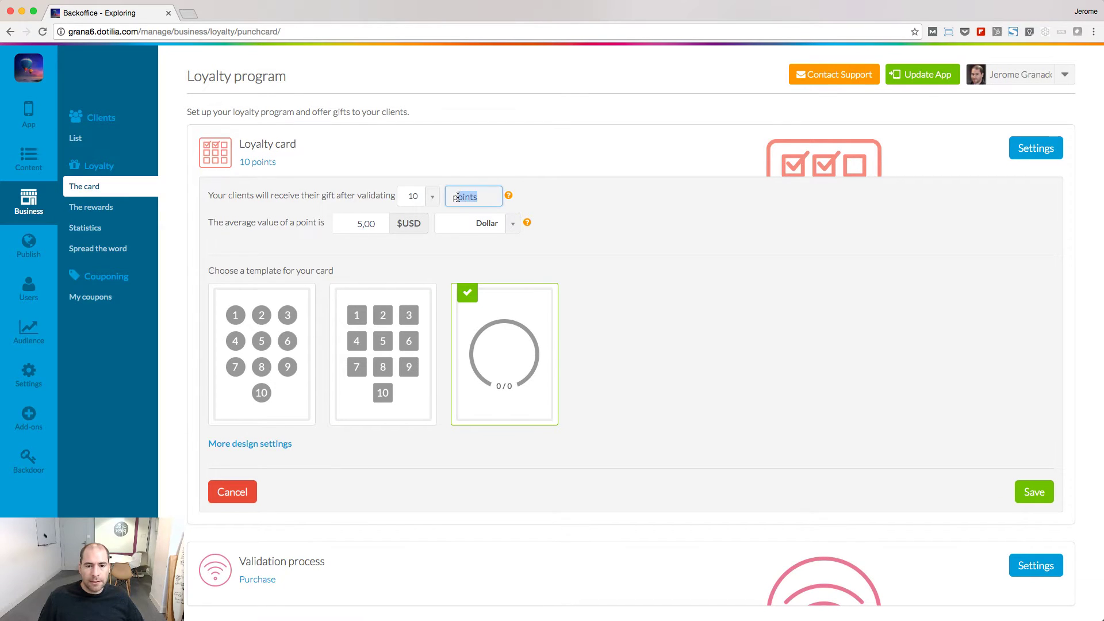
type("pizza")
left_click(550, 206)
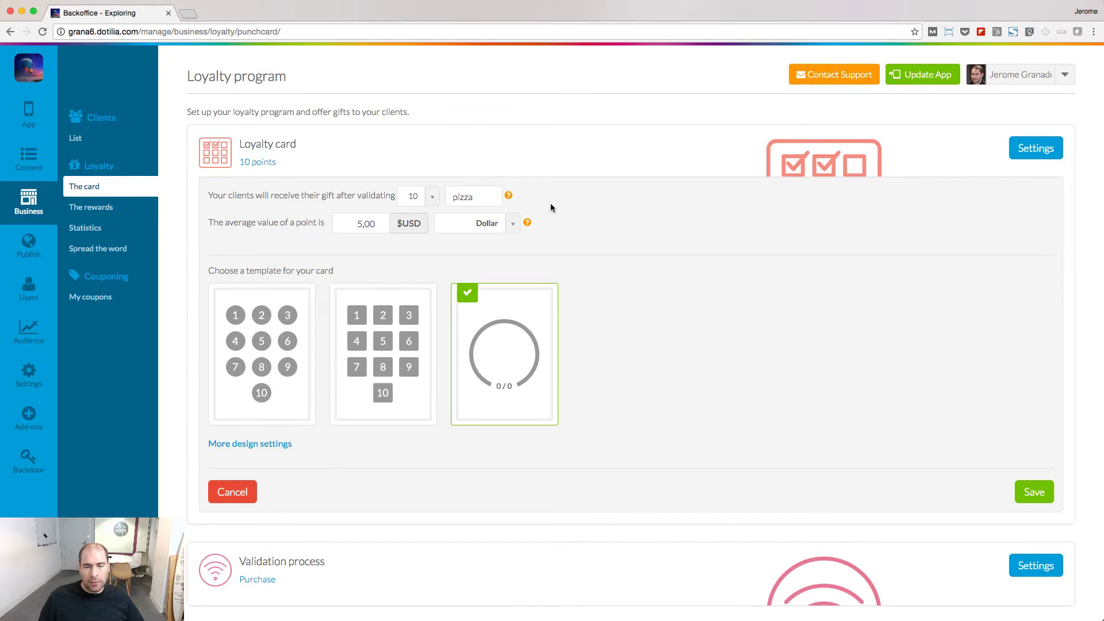
- Require 15 pizza on the card to earn the gift
left_click(432, 196)
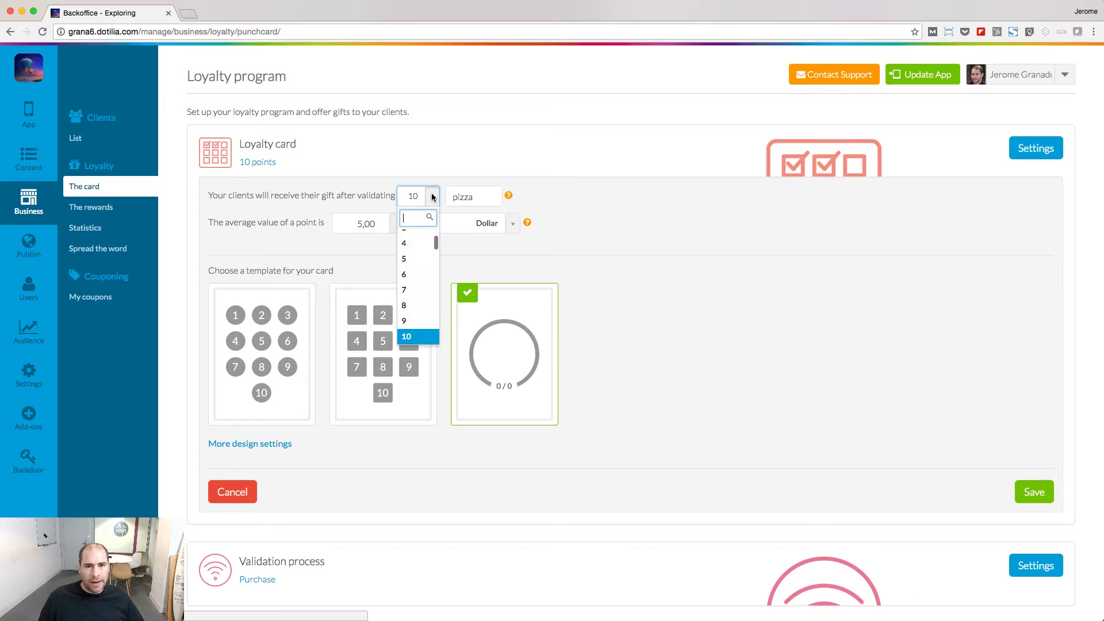
scroll(418, 276, "down", 2)
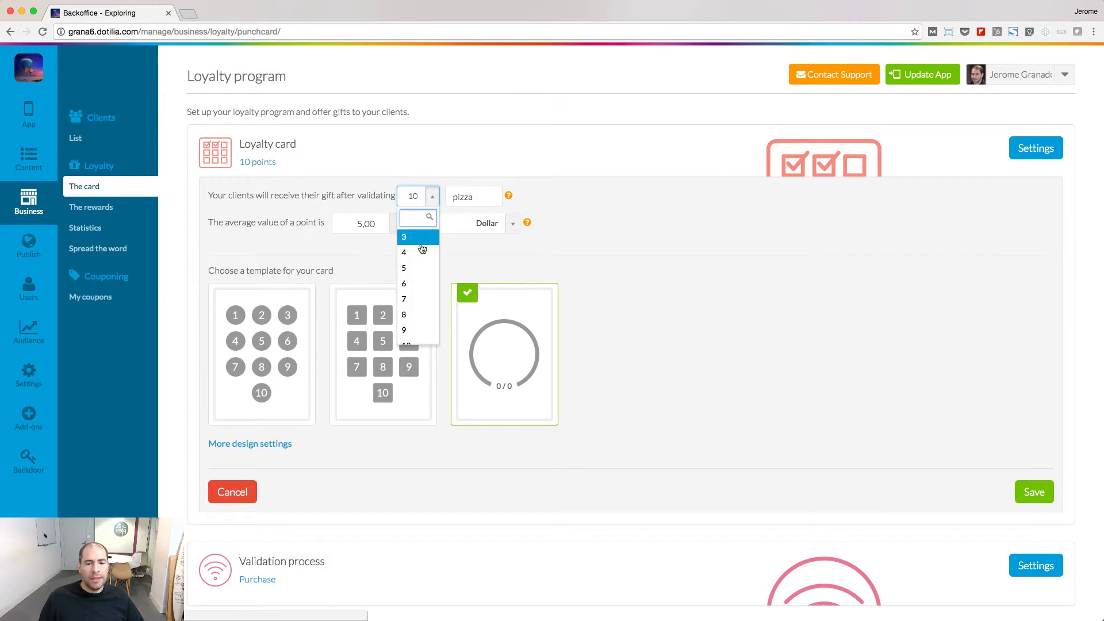
left_click(417, 285)
left_click(1031, 498)
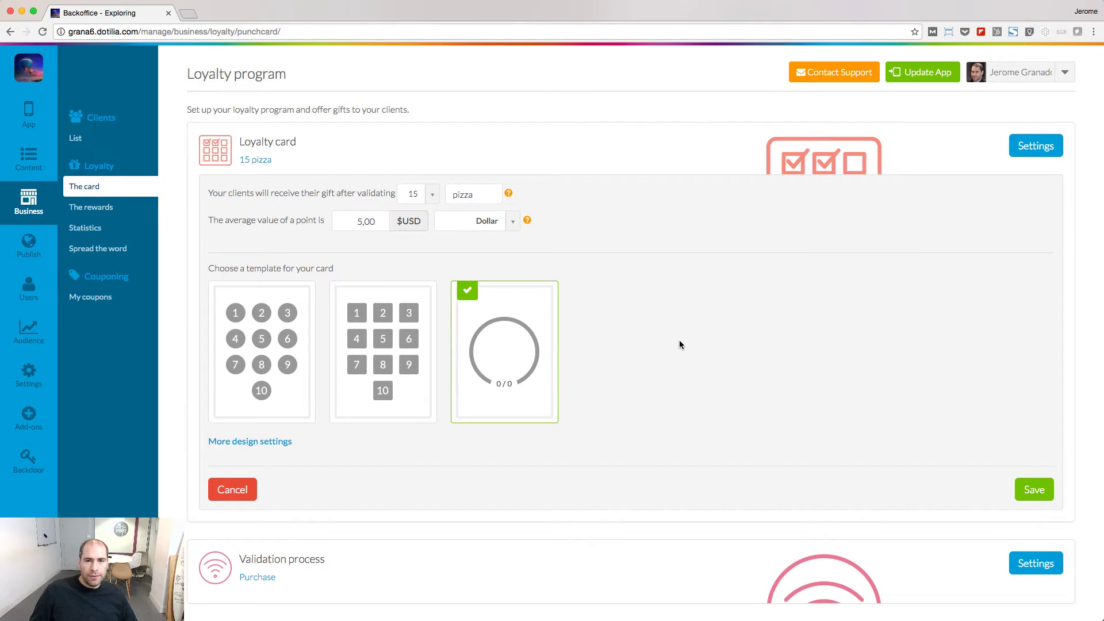
- Set each pizza's value to 10,00 $USD and use the round numbered card template
key("BackSpace")
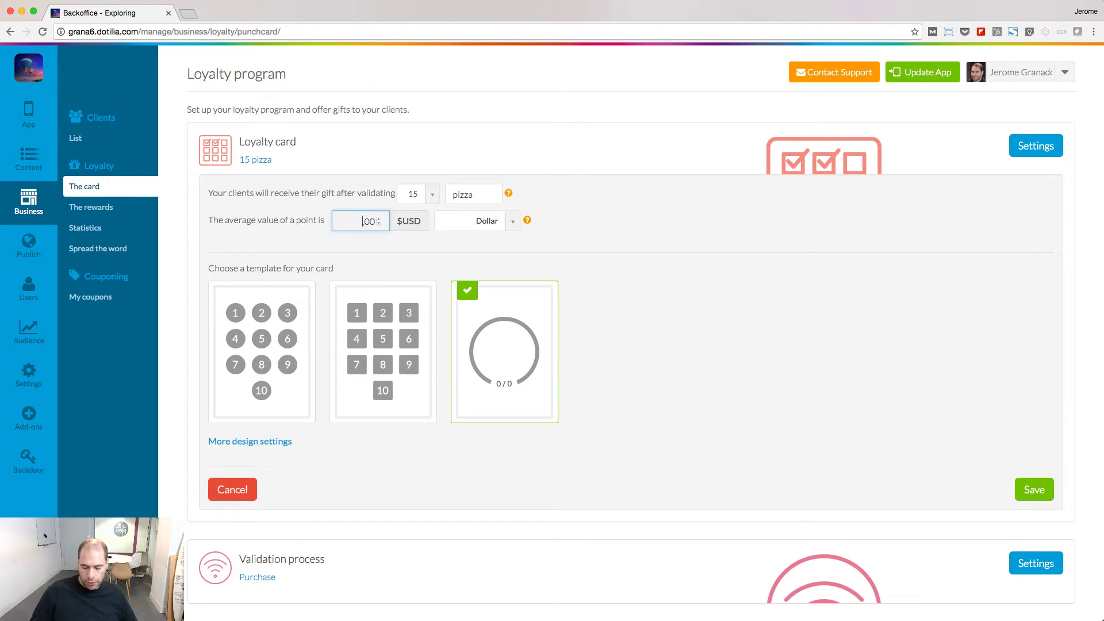
type("10")
left_click(109, 233)
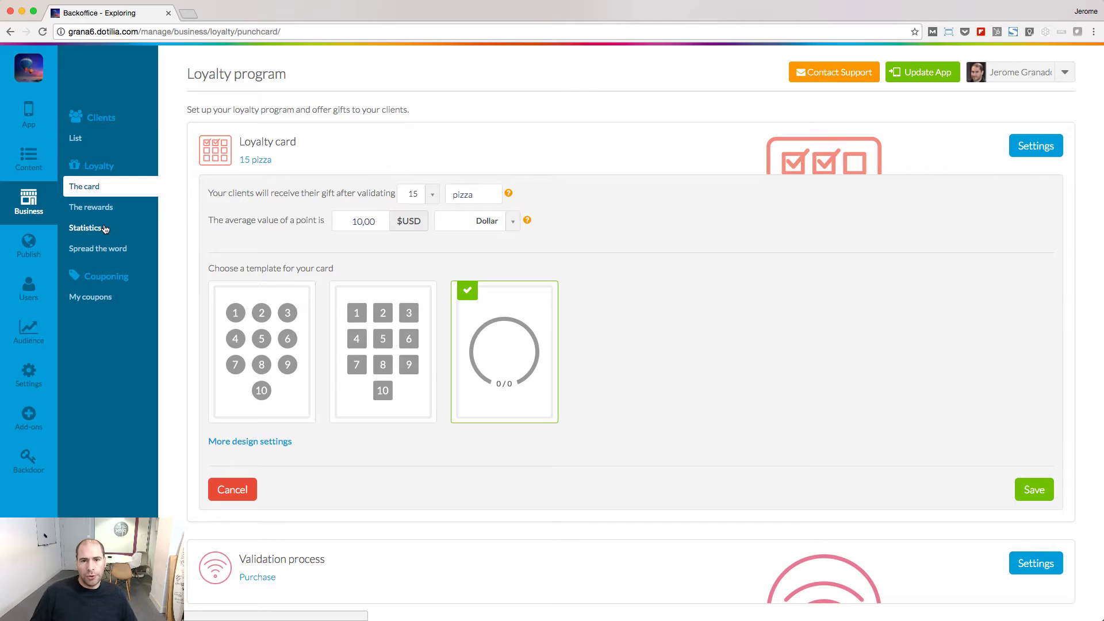
left_click(224, 398)
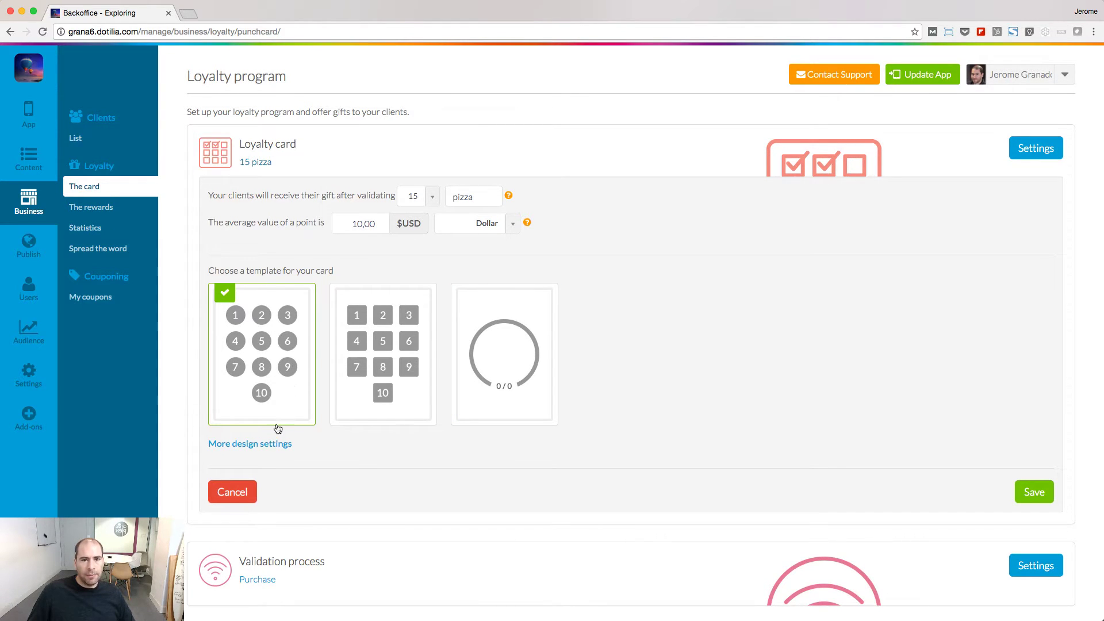
left_click(264, 444)
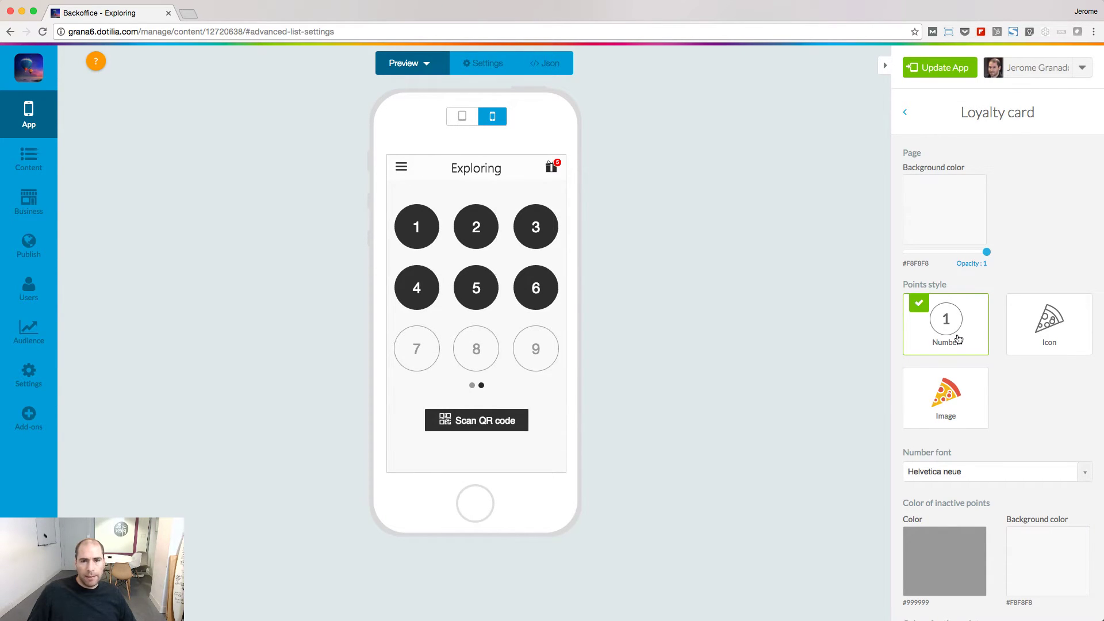
- Show the card's points as pizza icons and browse the example loyalty cards
left_click(1047, 325)
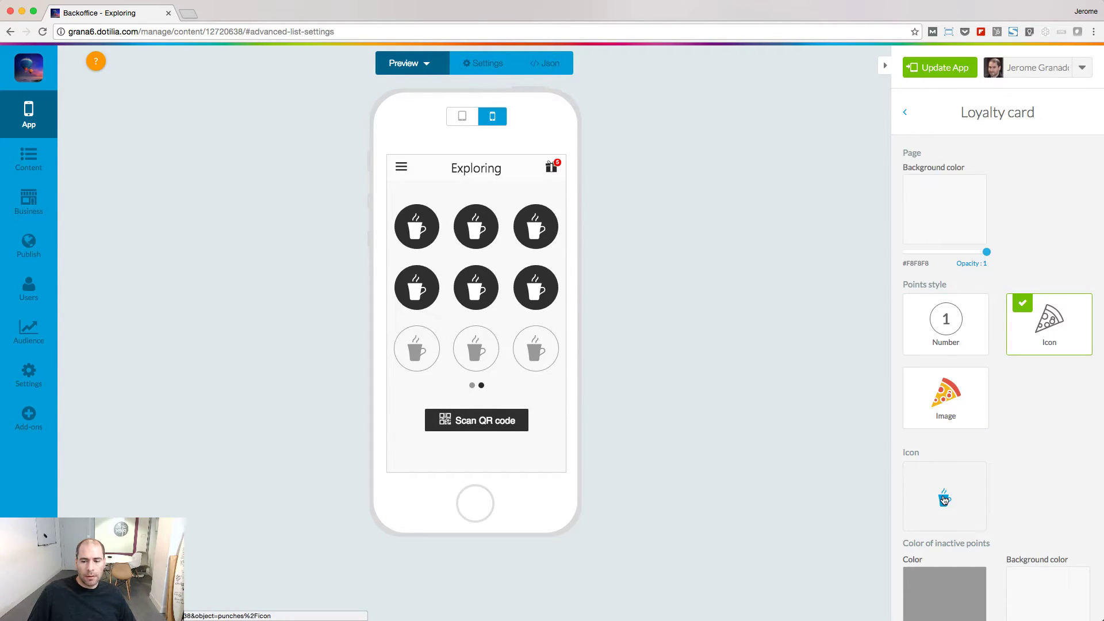
left_click(942, 513)
left_click(409, 285)
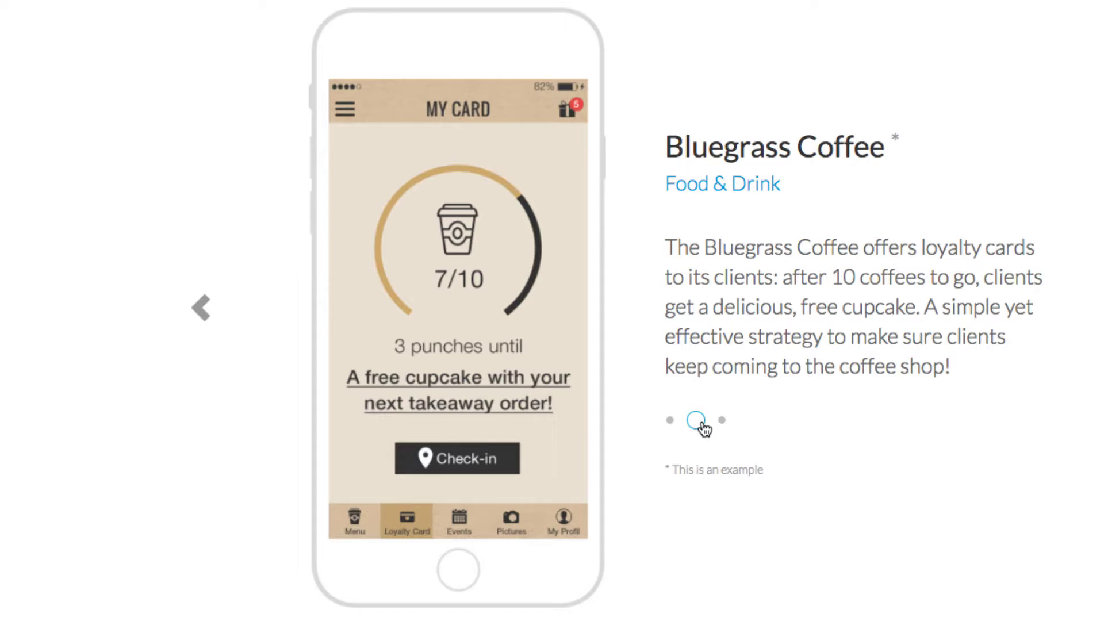
left_click(721, 422)
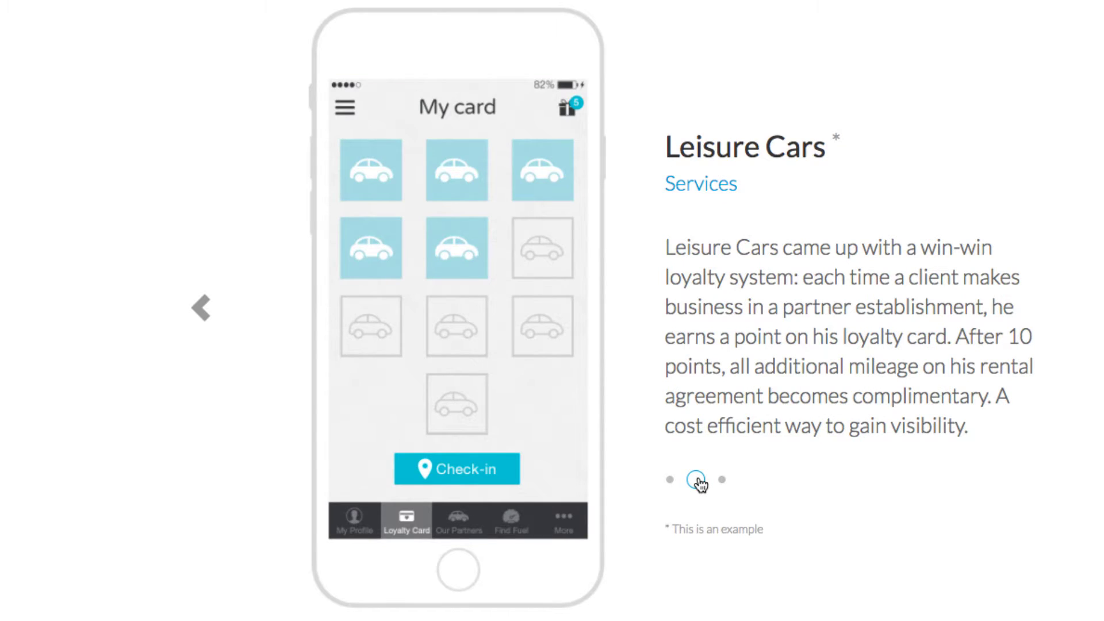
left_click(720, 482)
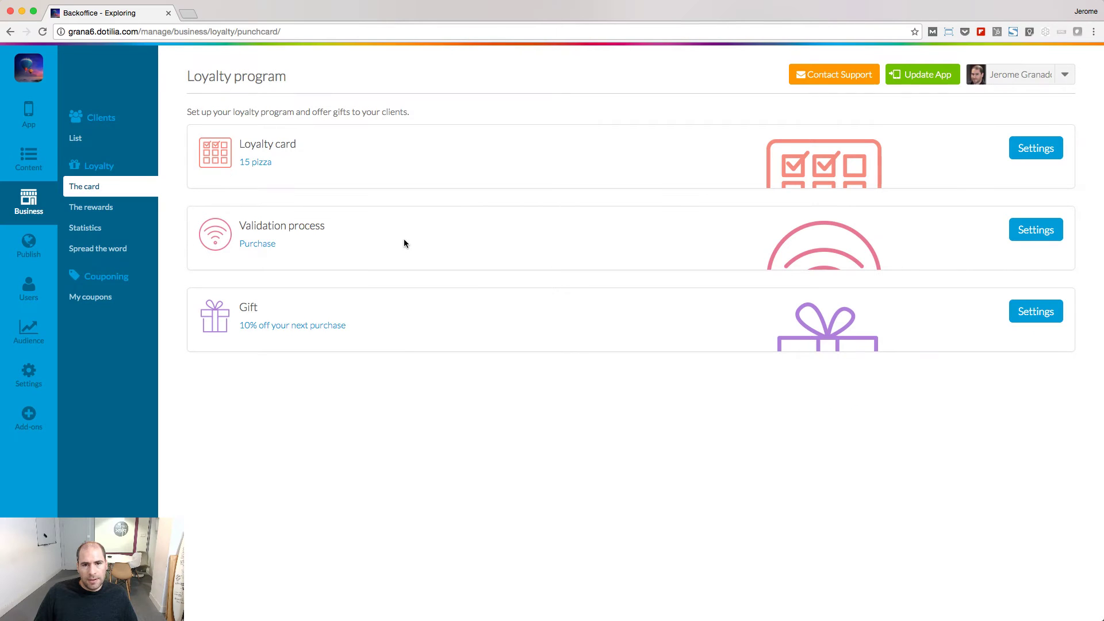
left_click(316, 237)
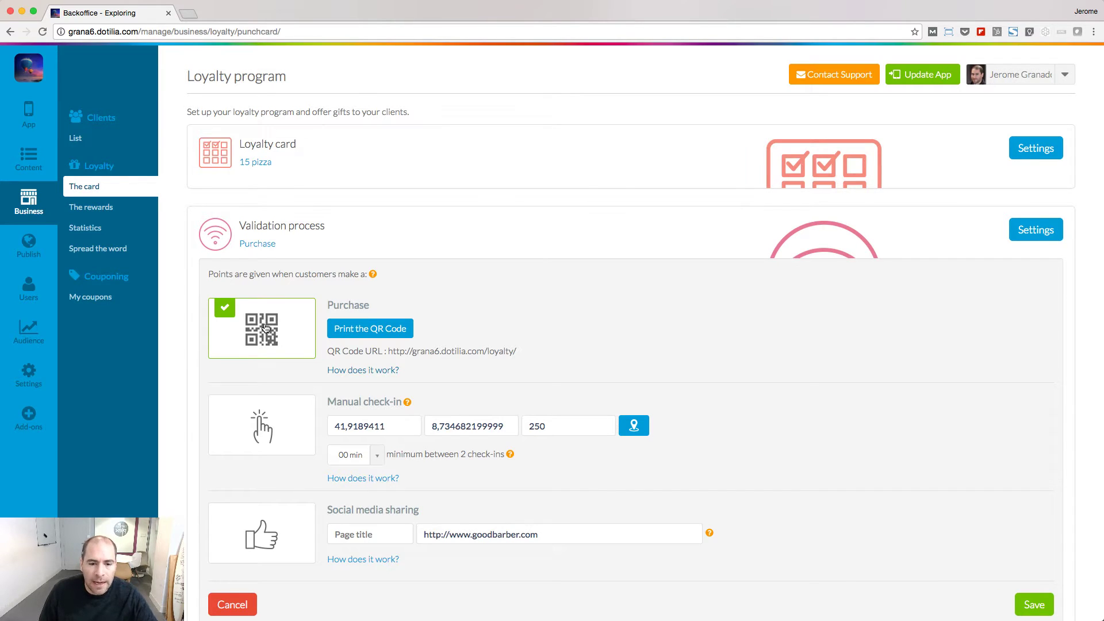
left_click(265, 327)
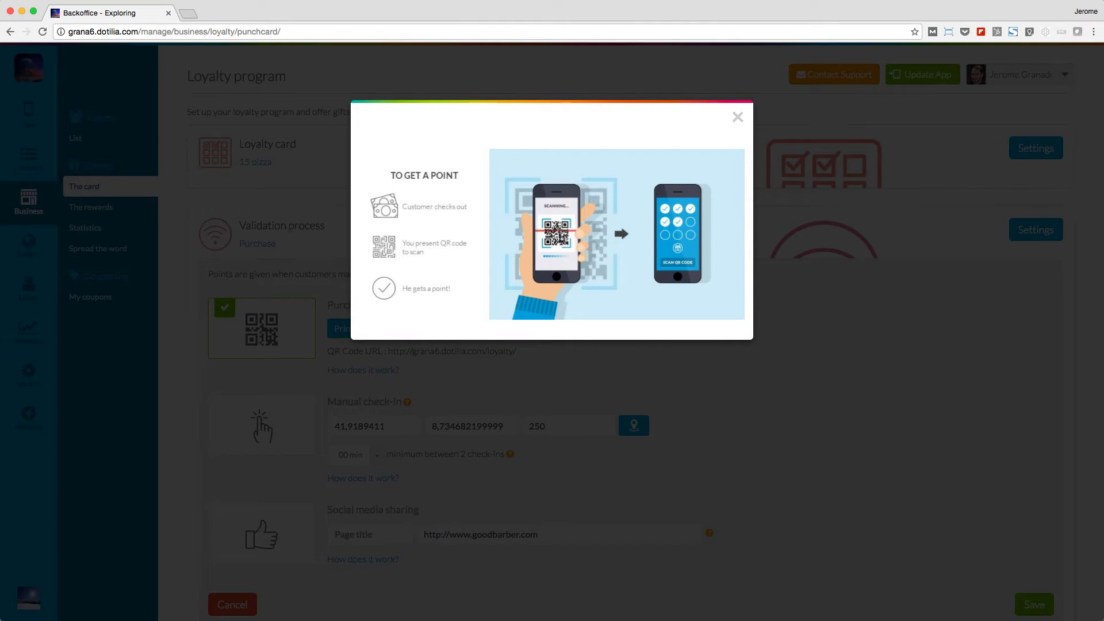
left_click(429, 481)
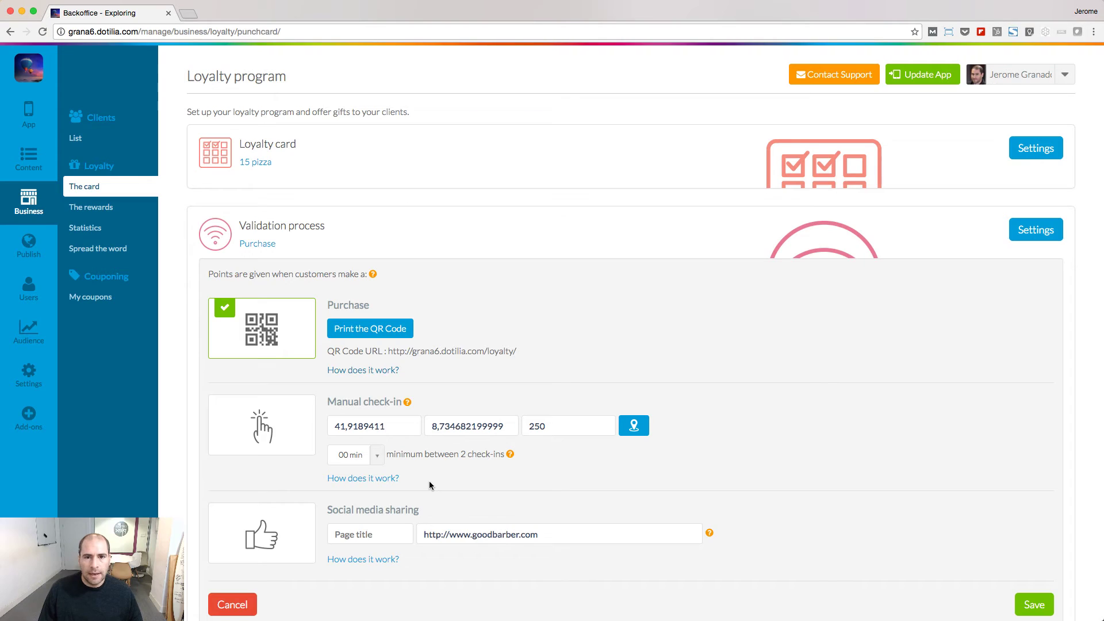
left_click(380, 482)
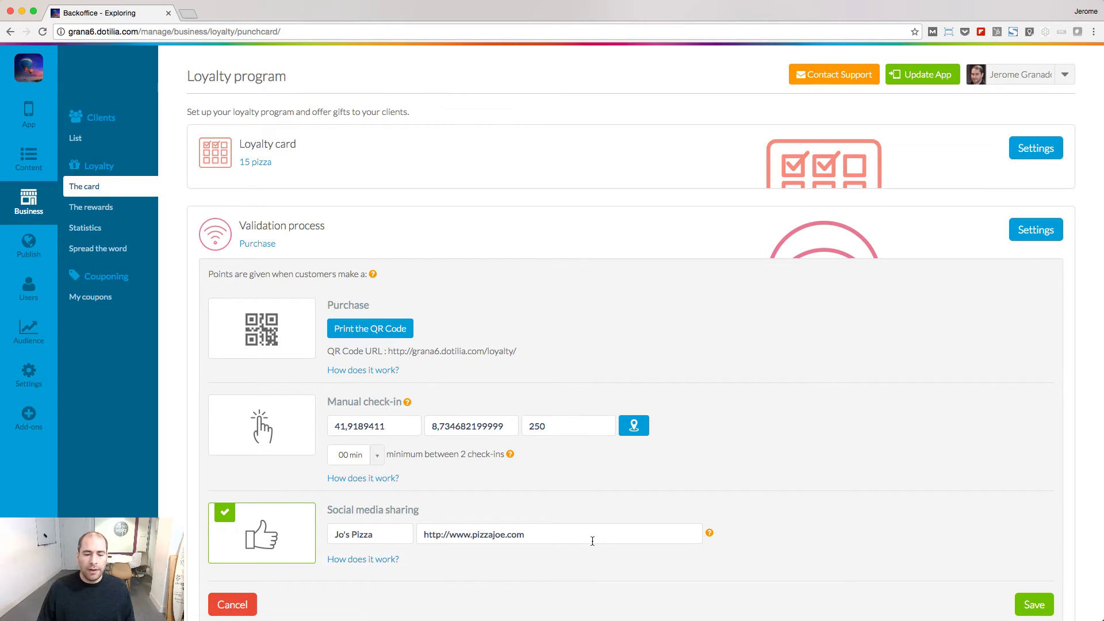
left_click(391, 561)
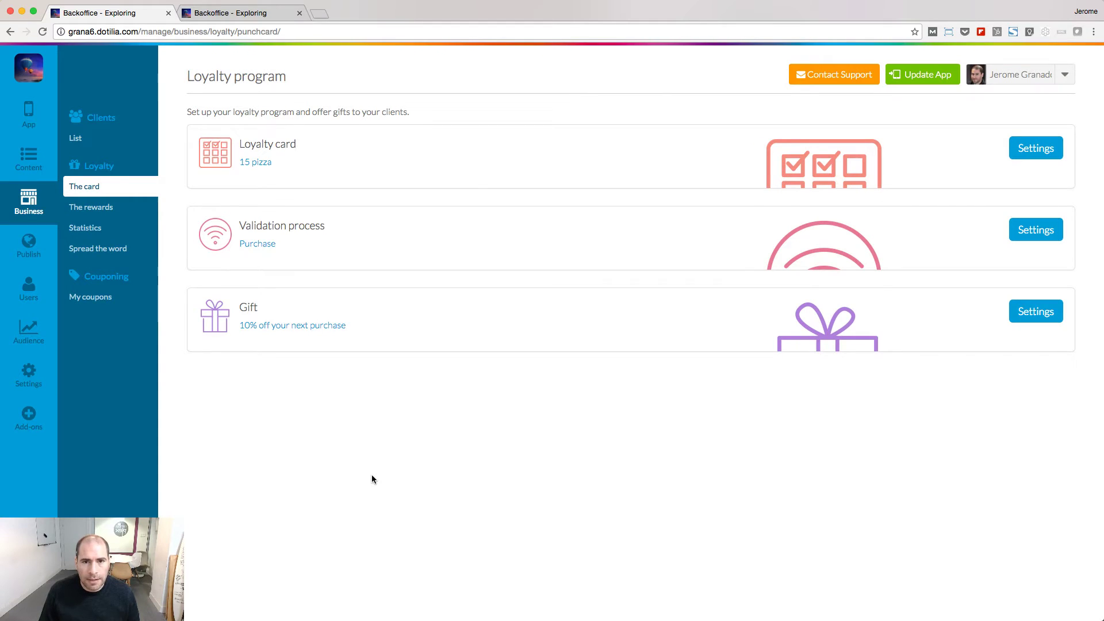
- Review the Gift settings: Congratulations! title, 10% off your next purchase, 03/30/2017 expiry
left_click(246, 317)
scroll(659, 410, "down", 5)
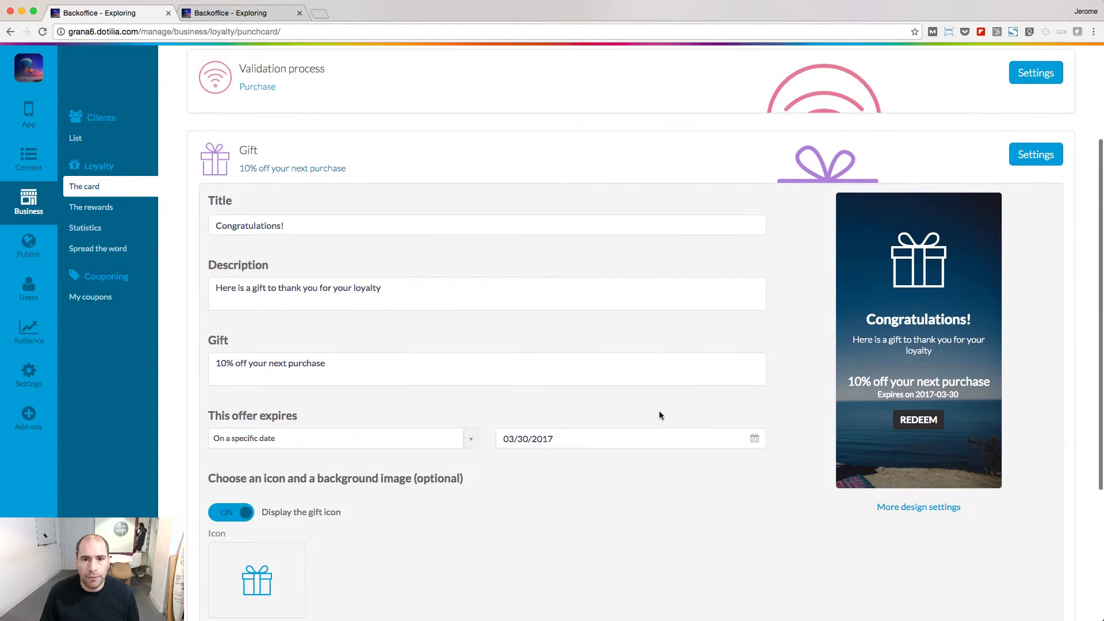
scroll(711, 484, "down", 2)
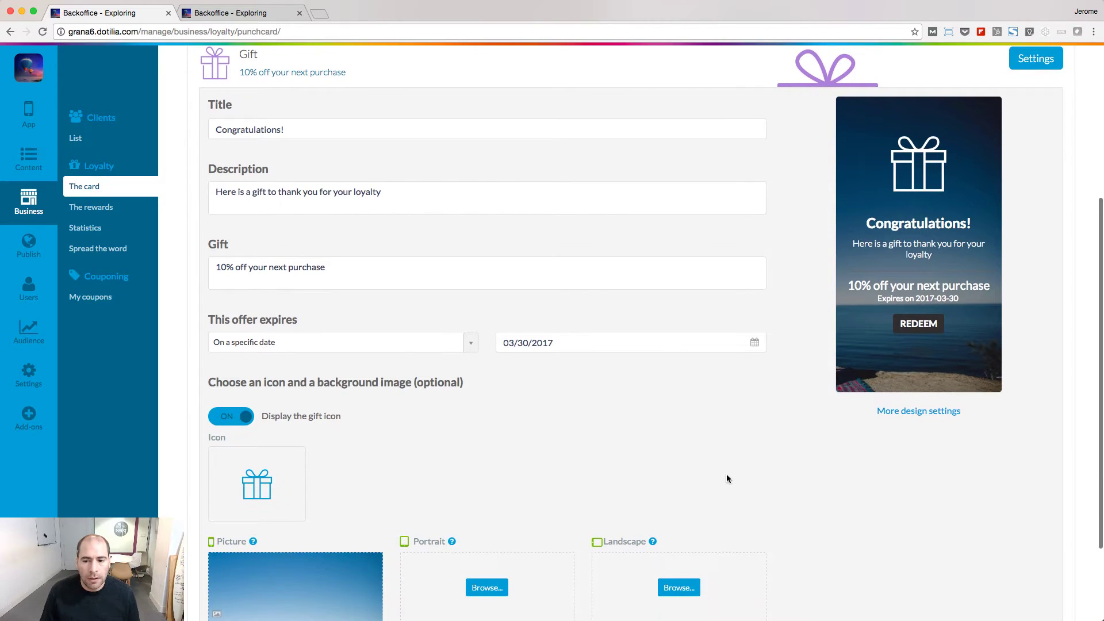
scroll(708, 471, "down", 3)
scroll(708, 471, "down", 2)
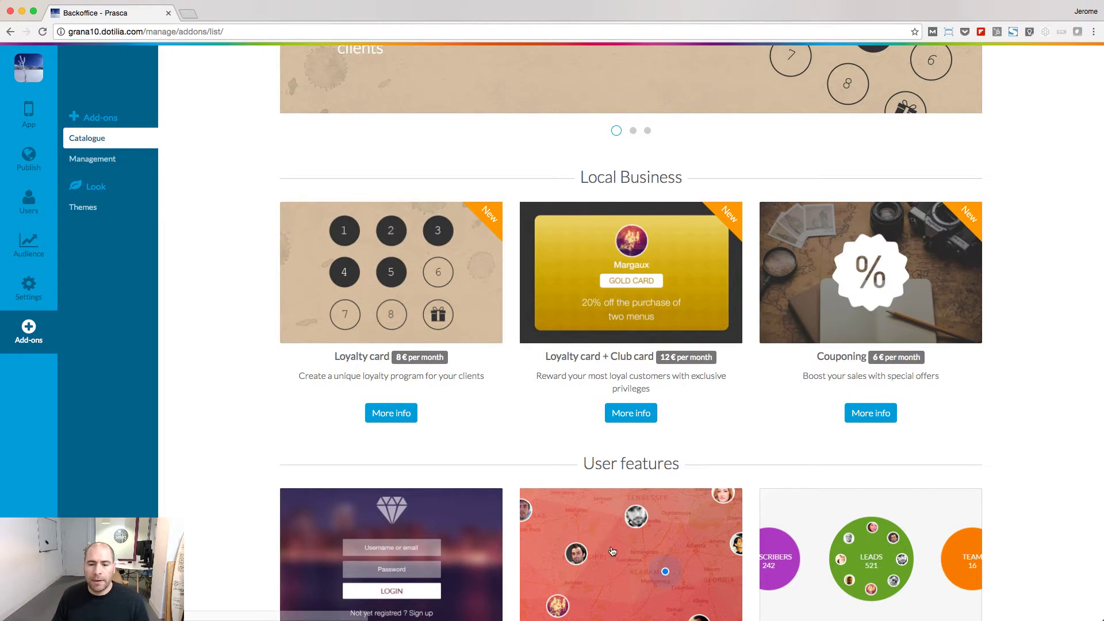
- Open the details of the Loyalty card + Club card add-on
left_click(626, 419)
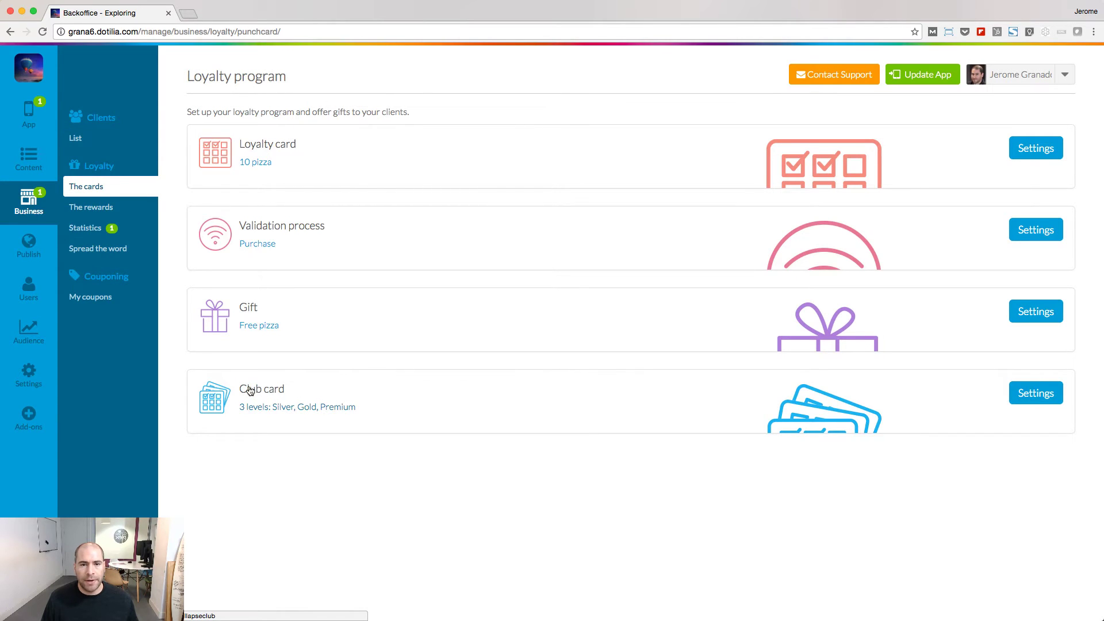
- Expand the club card level settings for Gold, Premium and Silver
left_click(282, 393)
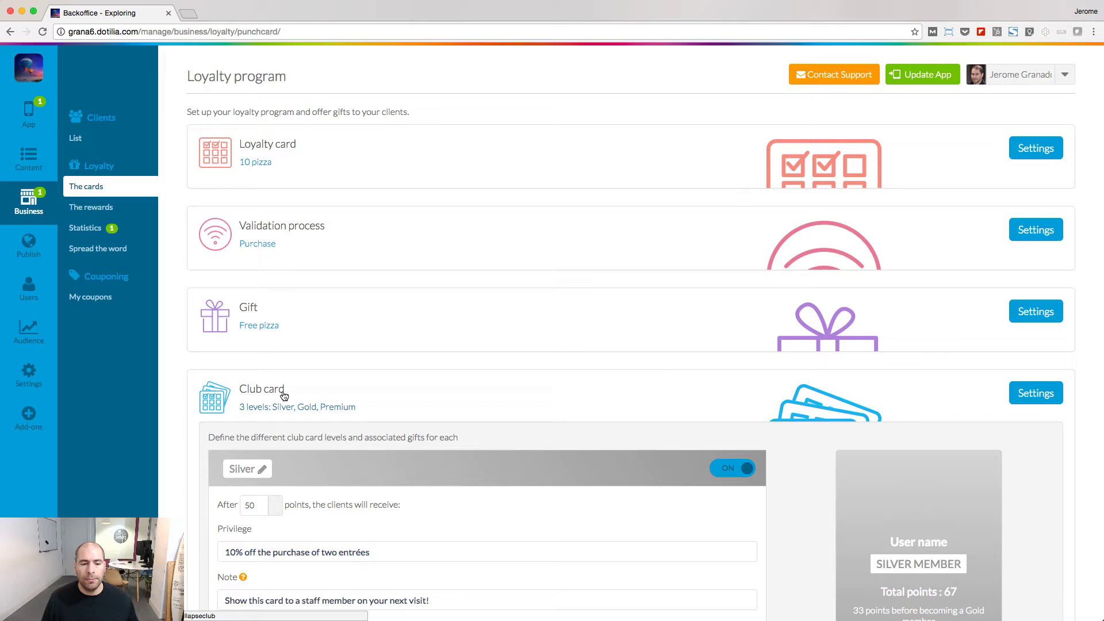
scroll(713, 371, "down", 5)
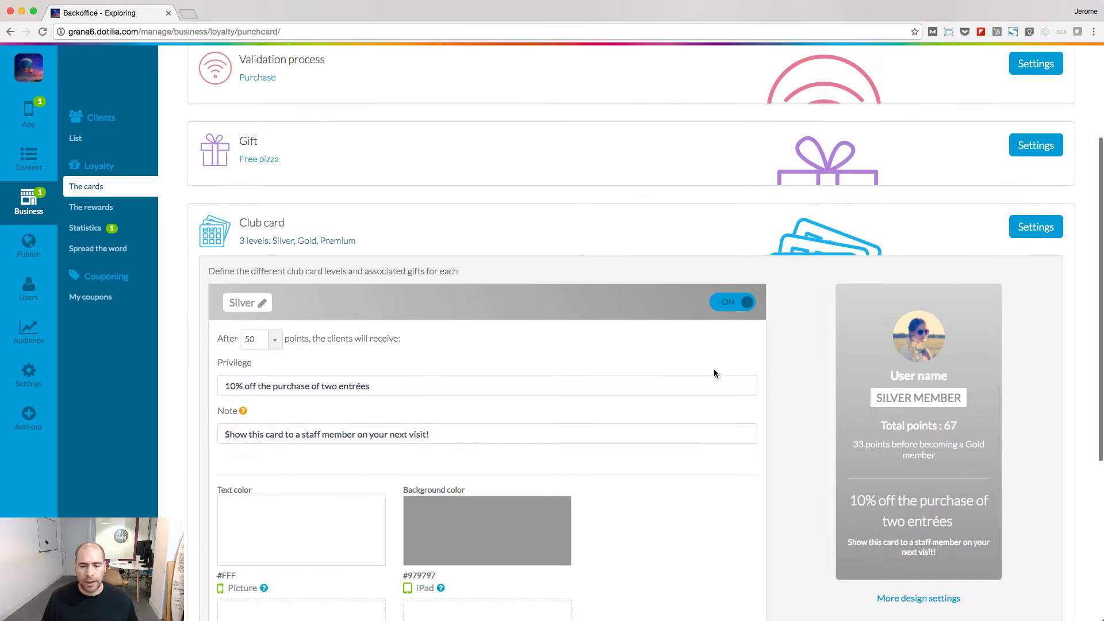
scroll(721, 391, "down", 3)
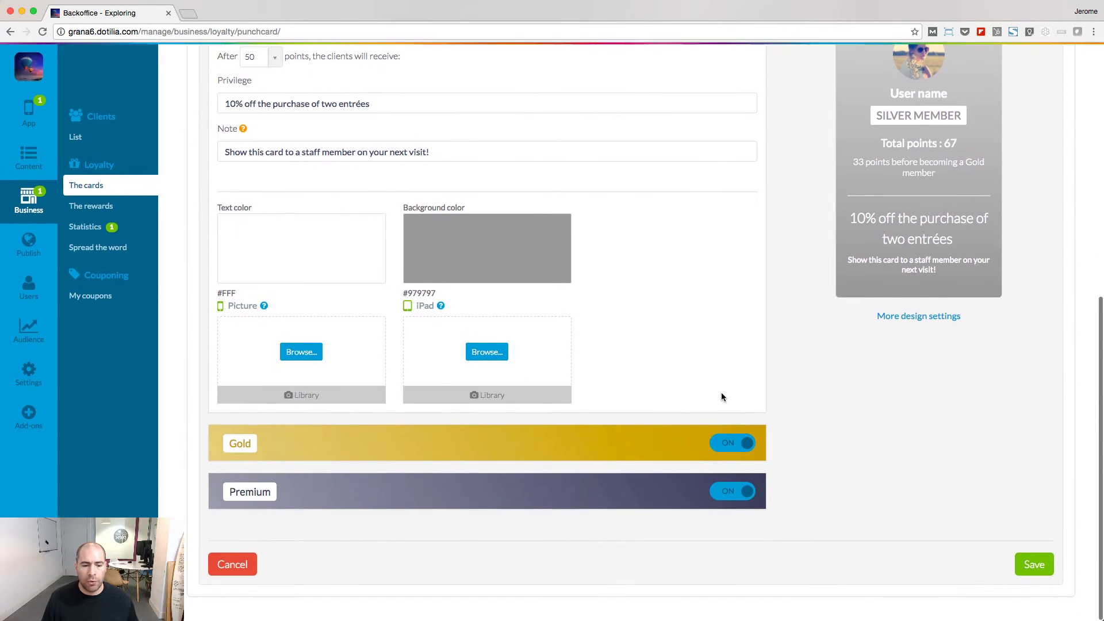
scroll(718, 390, "up", 2)
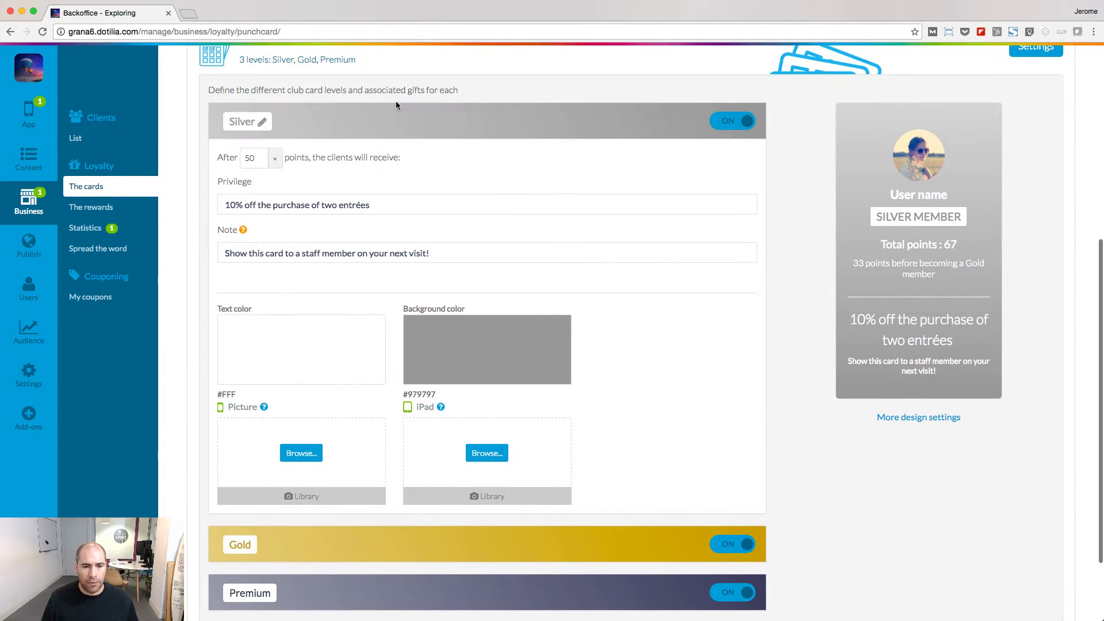
left_click(487, 555)
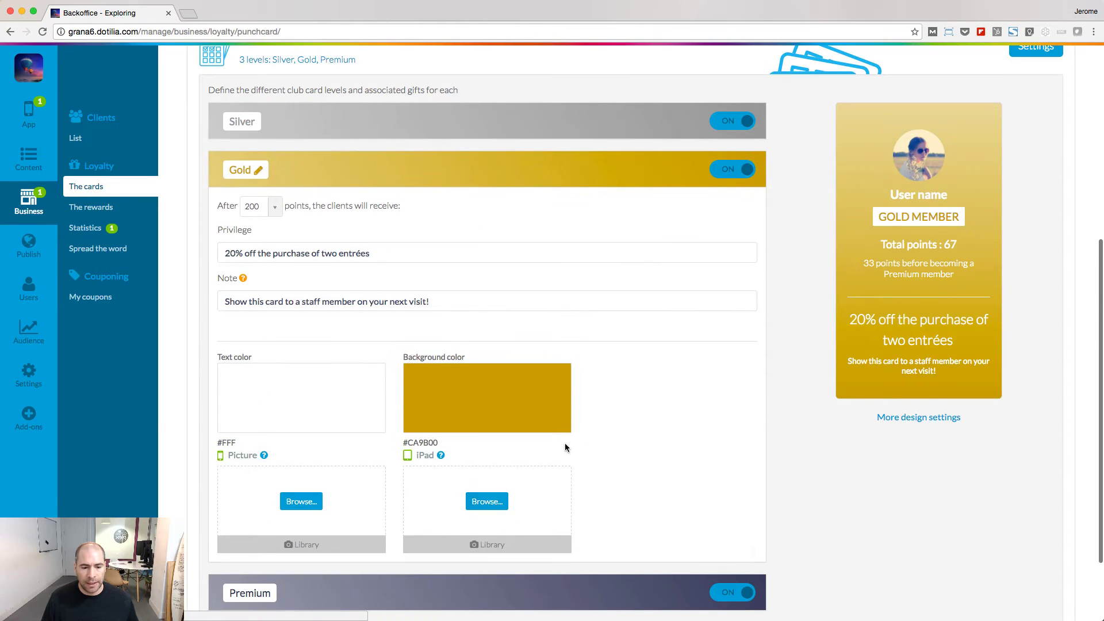
scroll(552, 460, "down", 2)
left_click(533, 490)
scroll(681, 319, "up", 3)
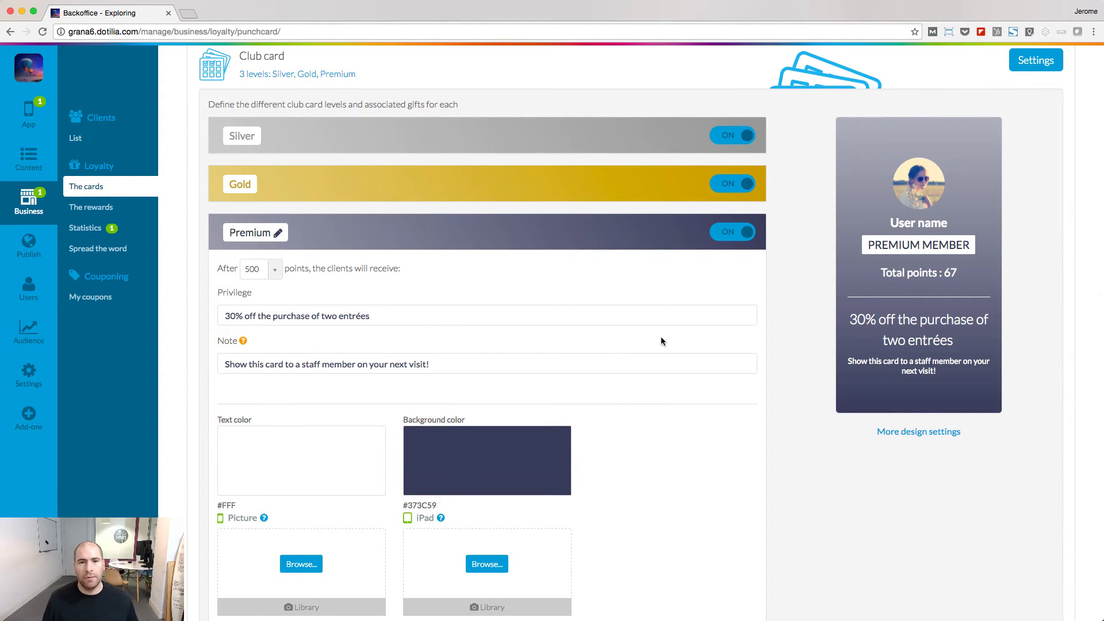
left_click(510, 136)
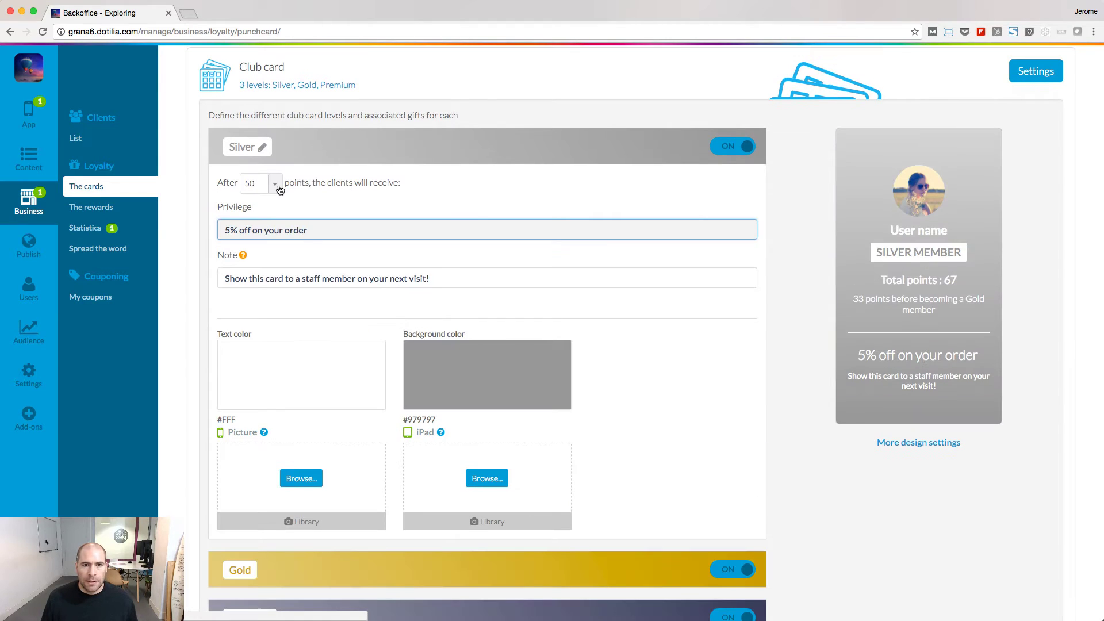
- Keep 50 points as the Silver level's requirement and review its name
left_click(275, 185)
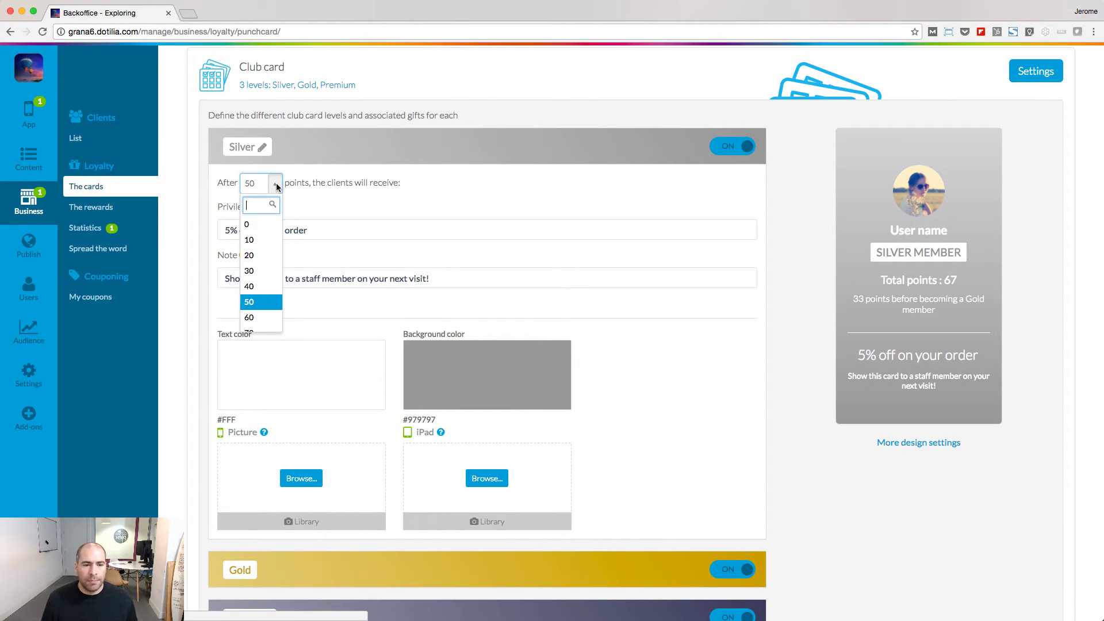
left_click(276, 186)
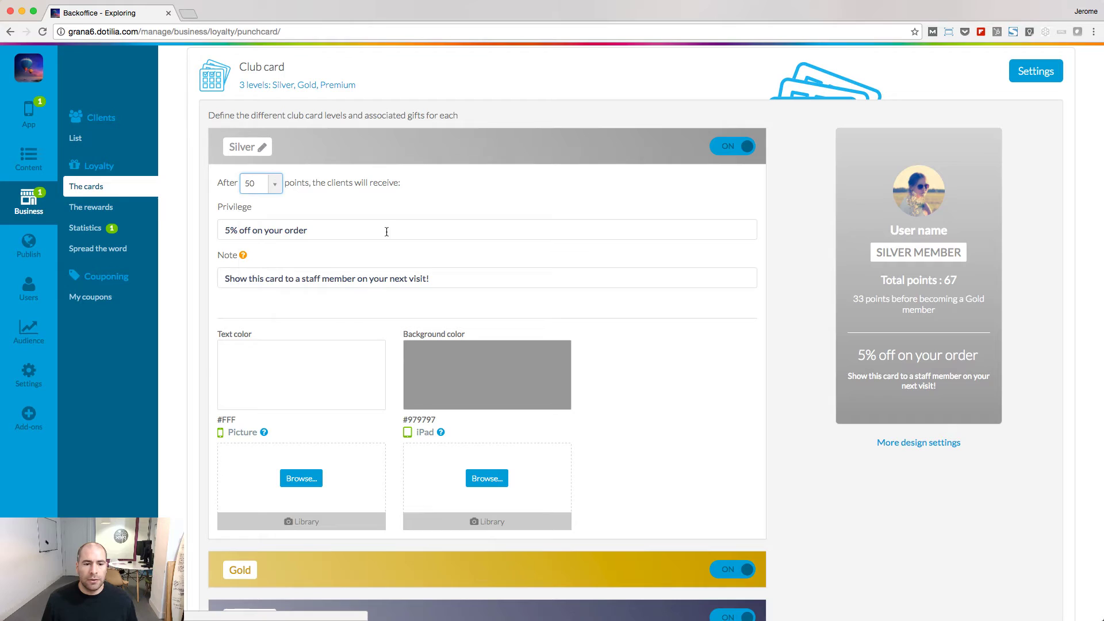
left_click(260, 144)
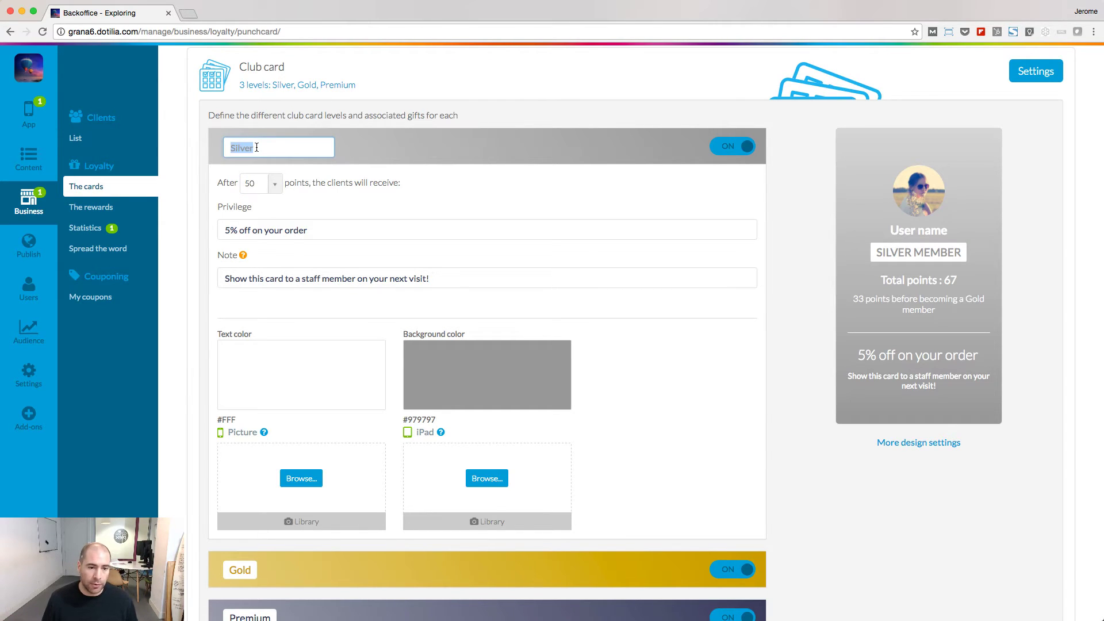
left_click(396, 157)
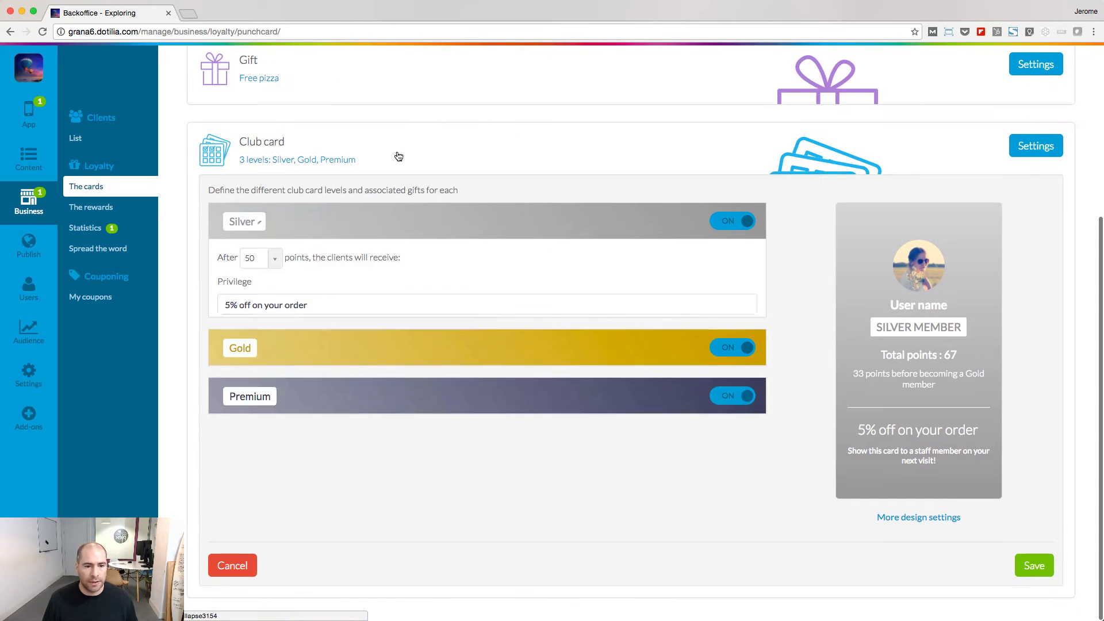
left_click(390, 220)
- Set Silver's privilege to 5% off on your order and pick a library photo as its picture
left_click(348, 165)
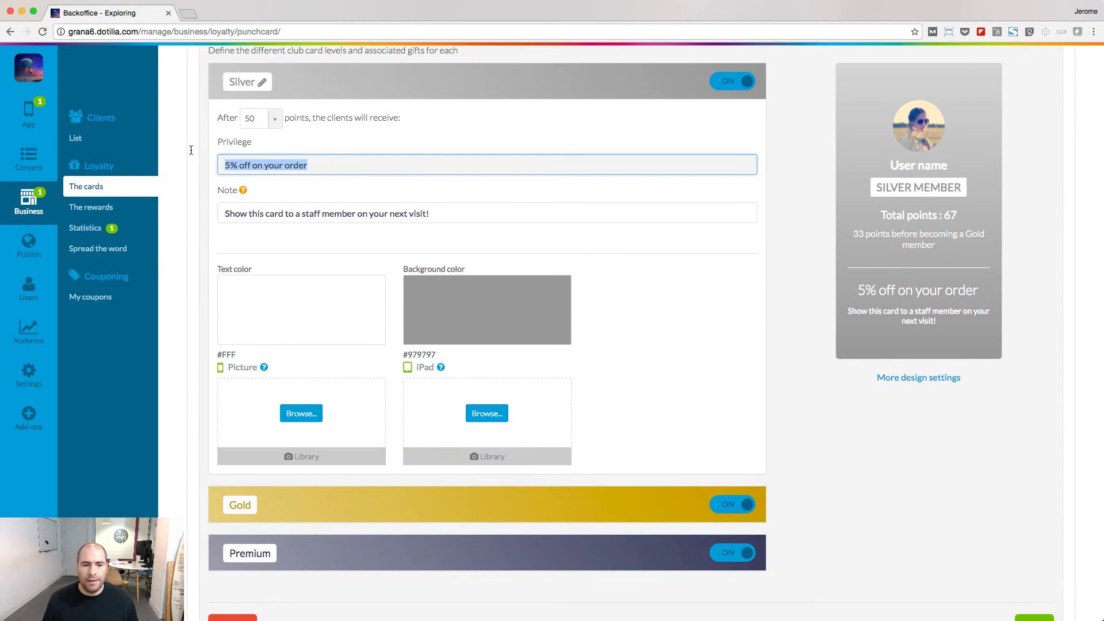
left_click(388, 335)
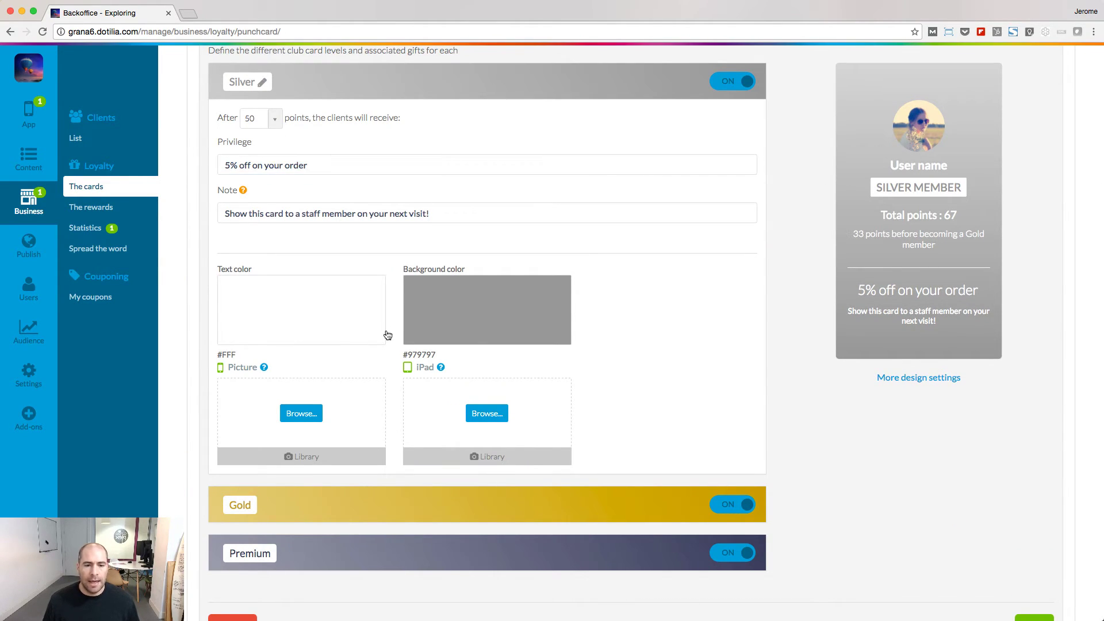
scroll(509, 356, "down", 1)
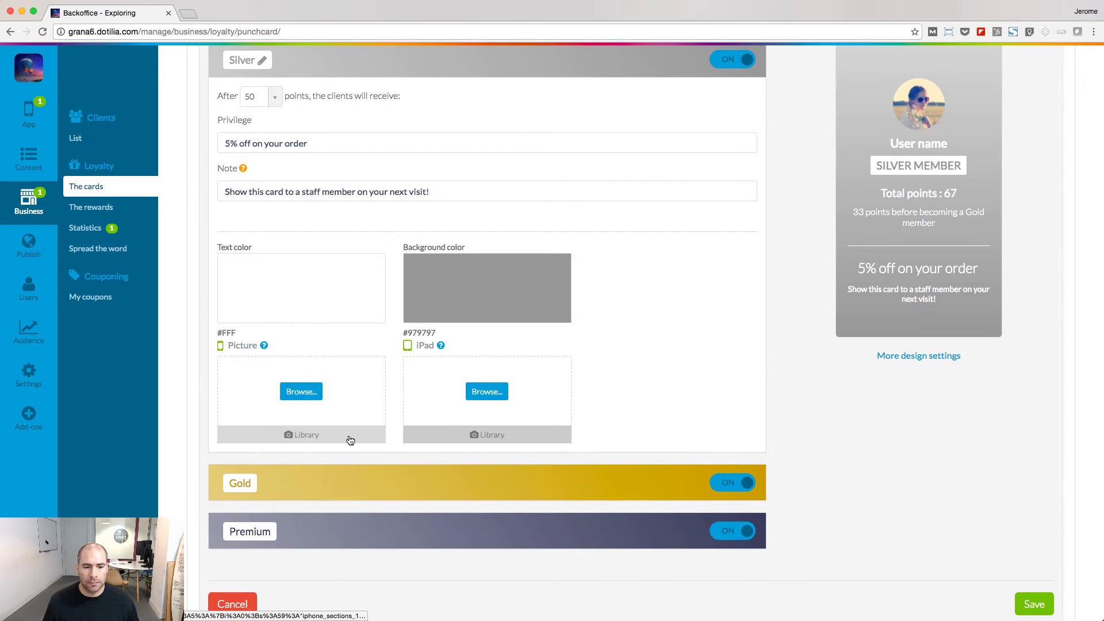
left_click(350, 440)
left_click(647, 370)
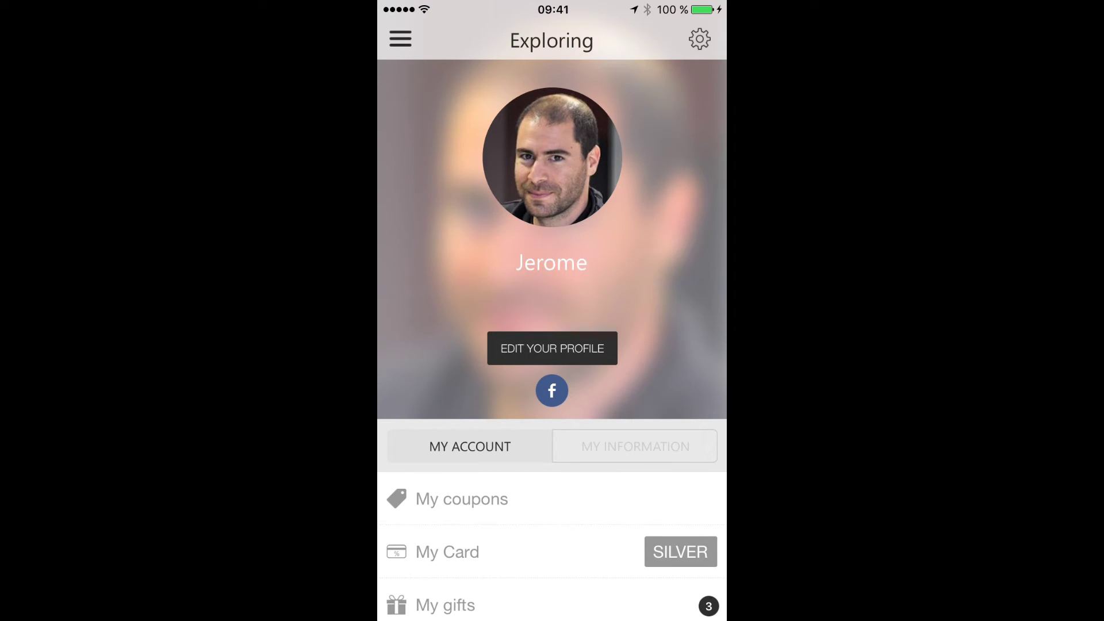
- Open My Card from the app profile to view the Silver Member club card
left_click(447, 552)
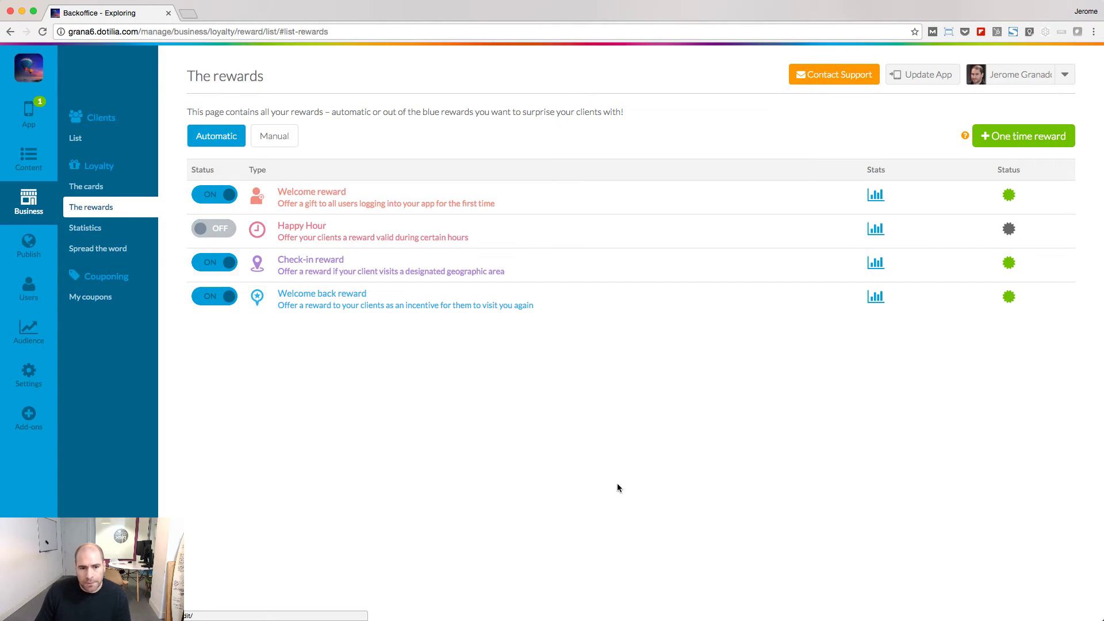
left_click(337, 197)
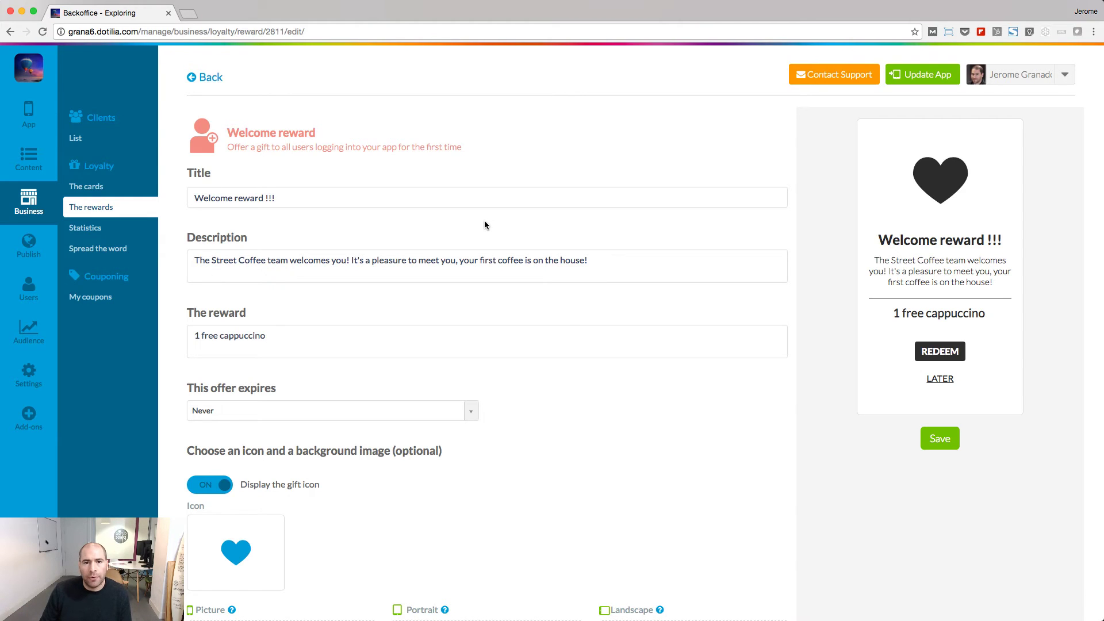
key("super+bracketleft")
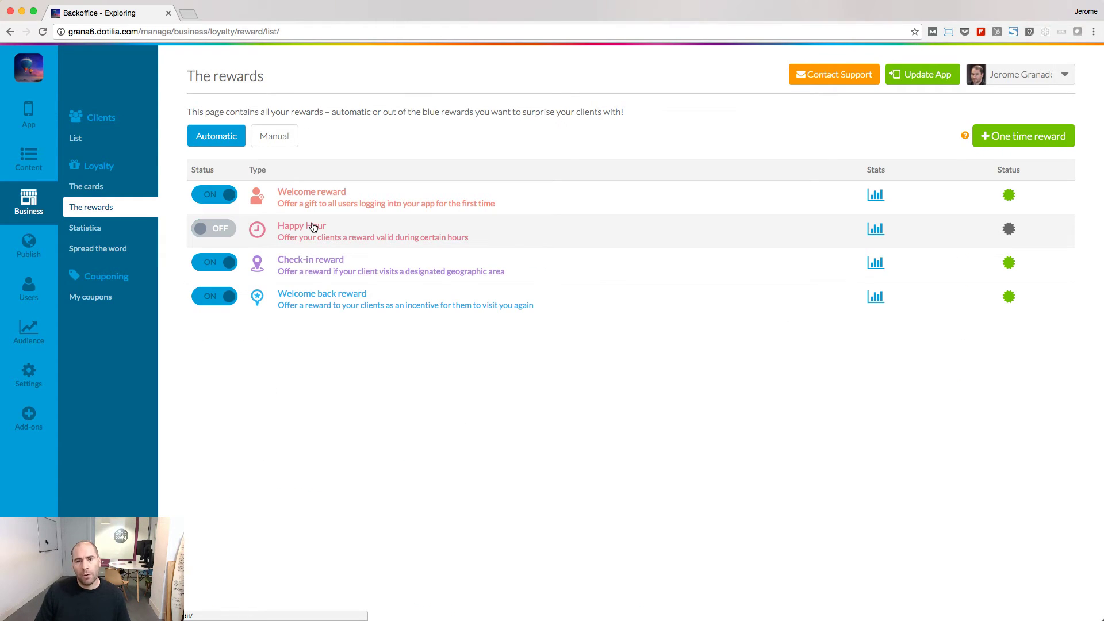
left_click(313, 226)
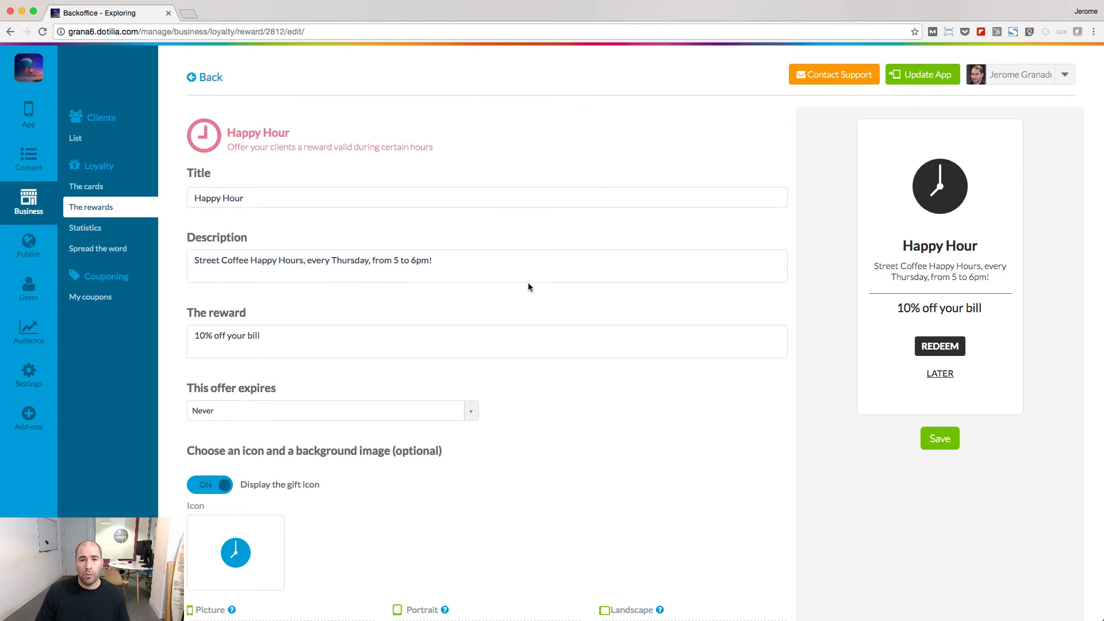
scroll(606, 363, "down", 10)
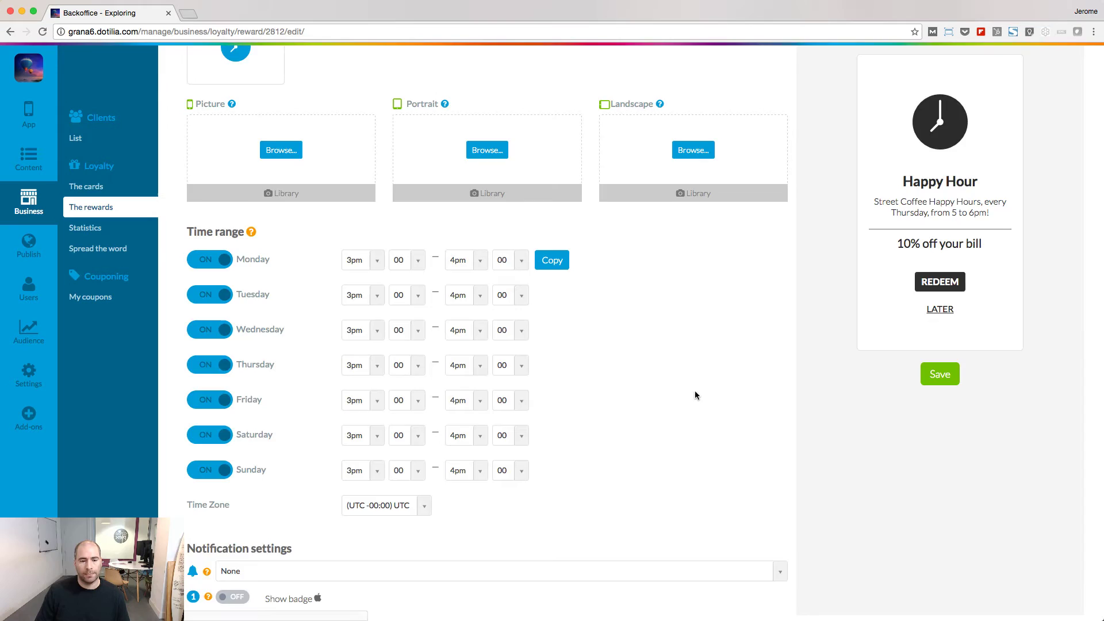
key("super+bracketleft")
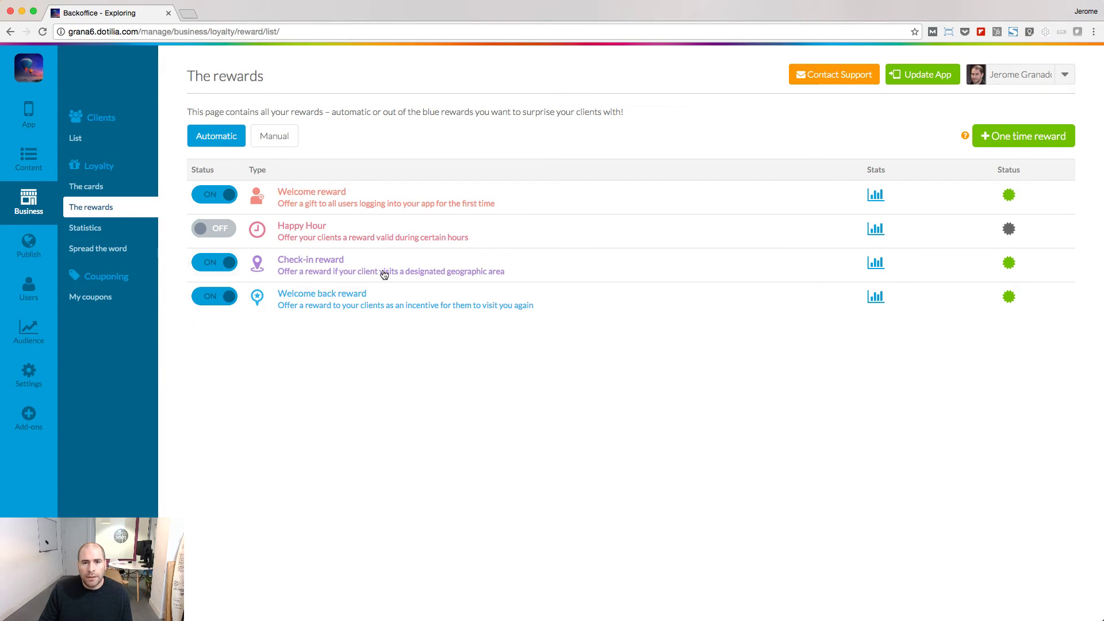
- Centre the Check-in reward's geolocation on London and enter a 10000 radius (saved as 9999 m)
left_click(322, 266)
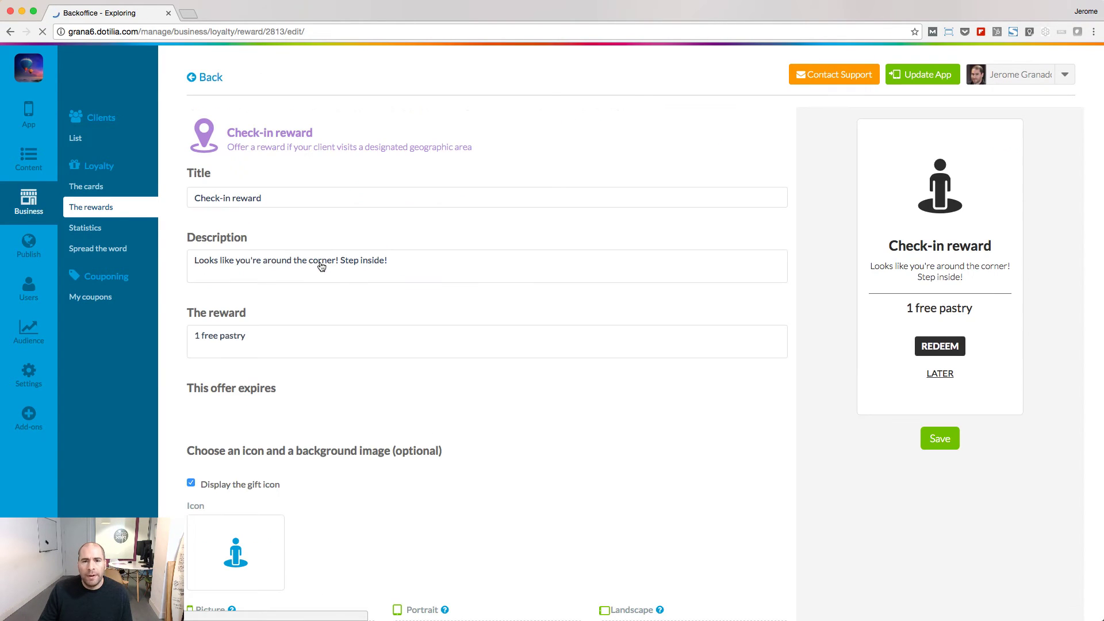
scroll(785, 440, "down", 9)
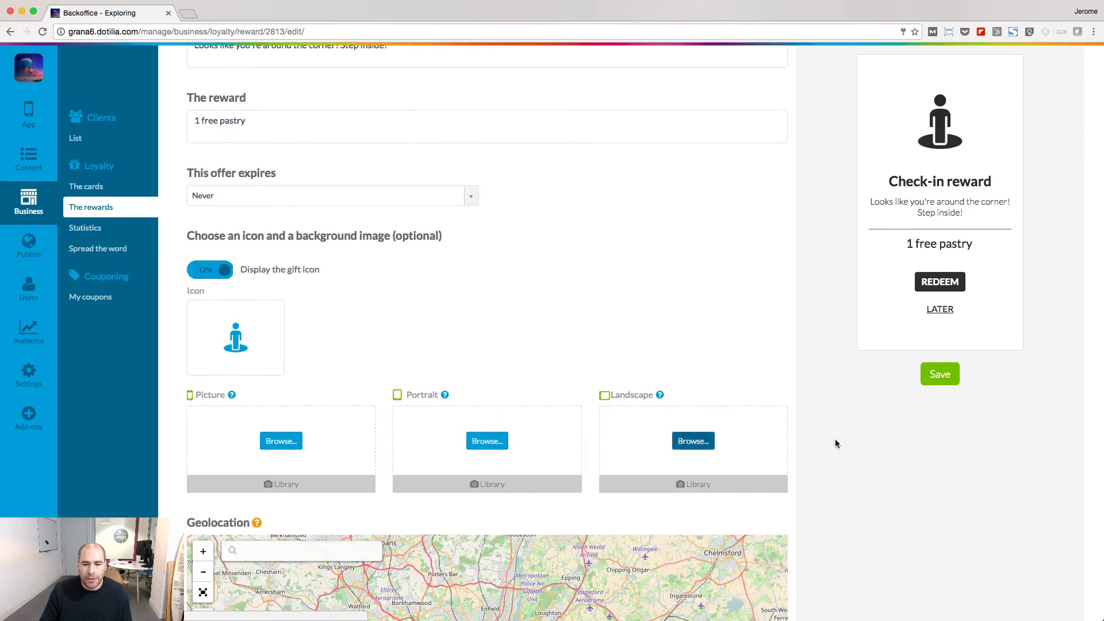
scroll(823, 482, "down", 3)
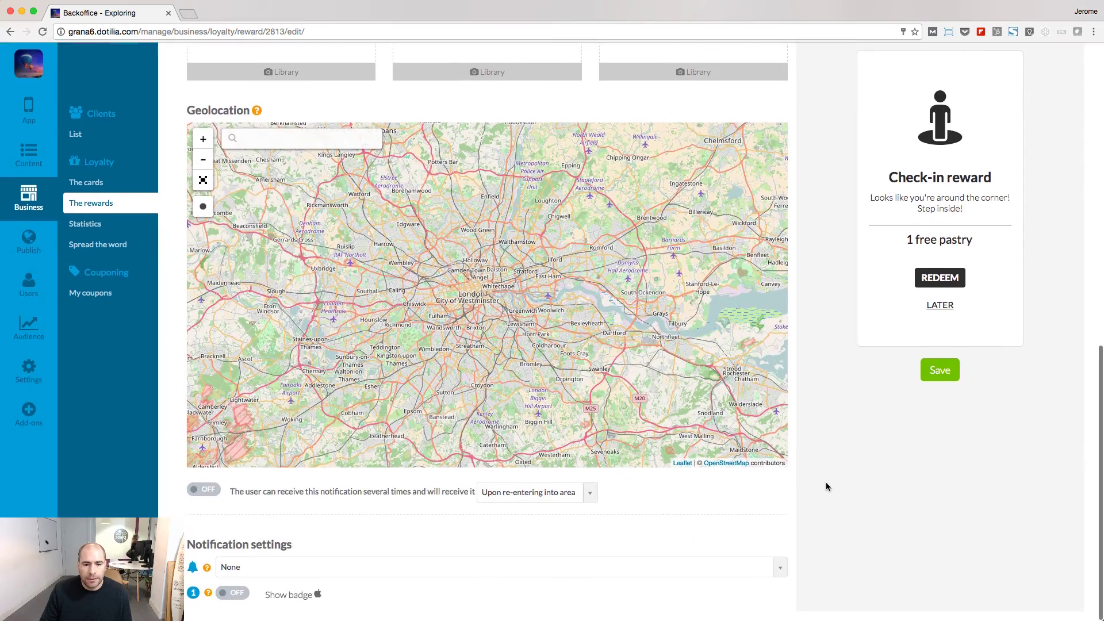
scroll(518, 333, "down", 1)
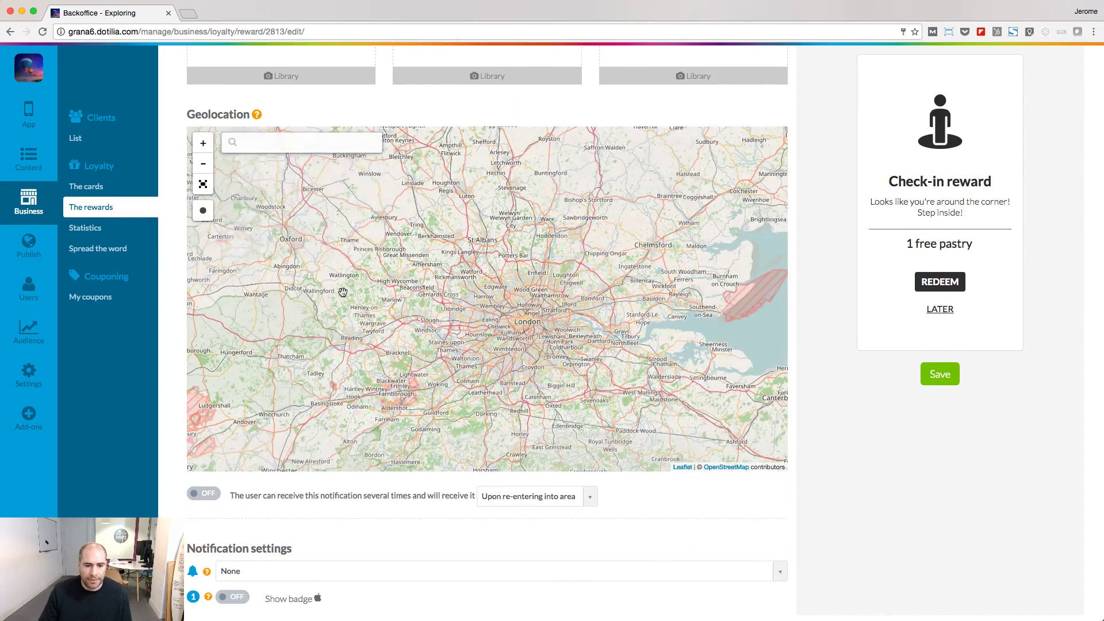
left_click(299, 143)
type("Lond")
left_click(315, 163)
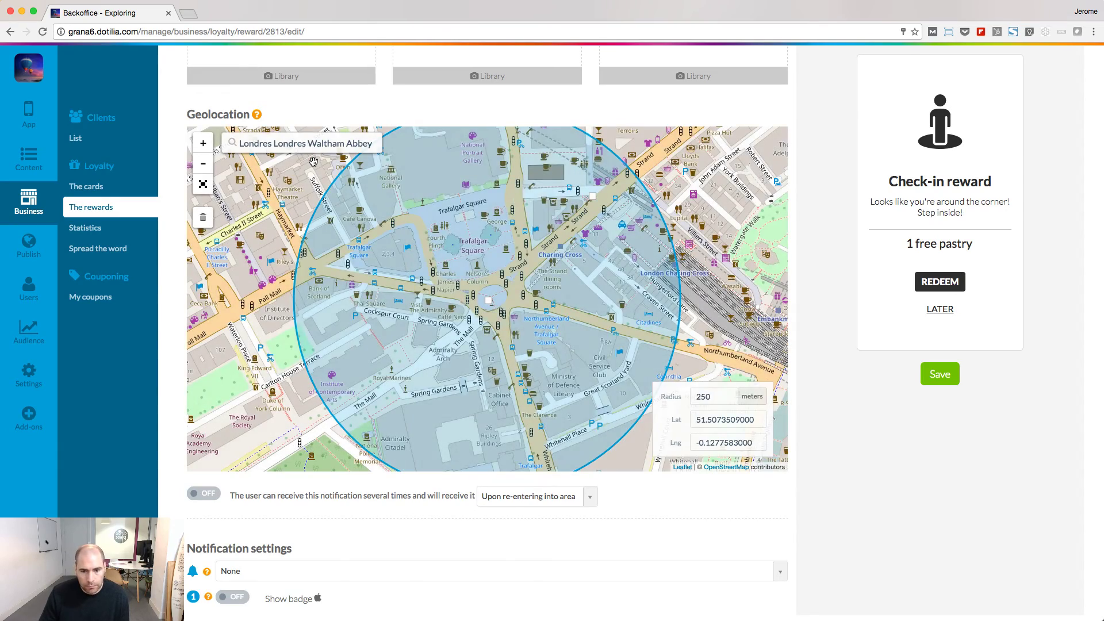
double_click(713, 397)
type("10000")
key("Return")
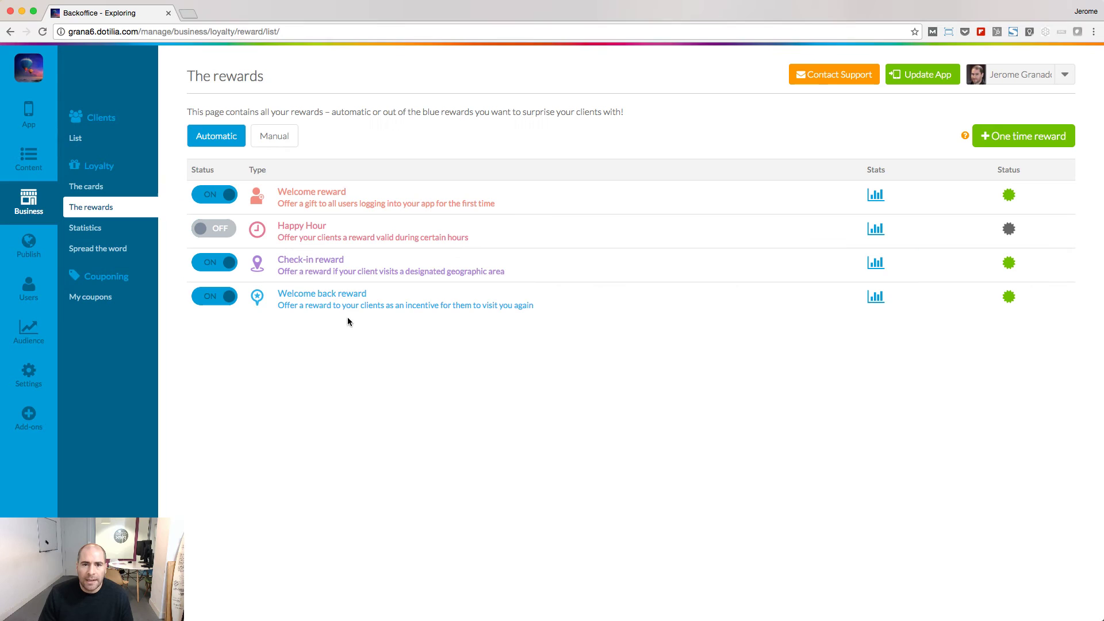
- Open the Welcome back reward and check its days-without-visit options
left_click(326, 297)
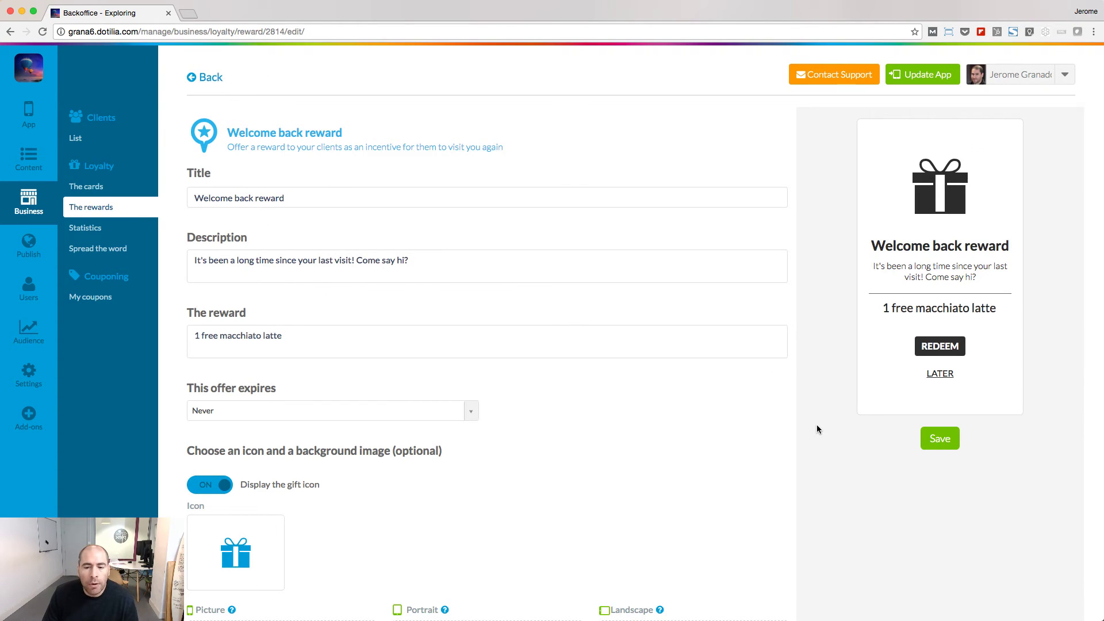
scroll(817, 425, "down", 5)
left_click(496, 512)
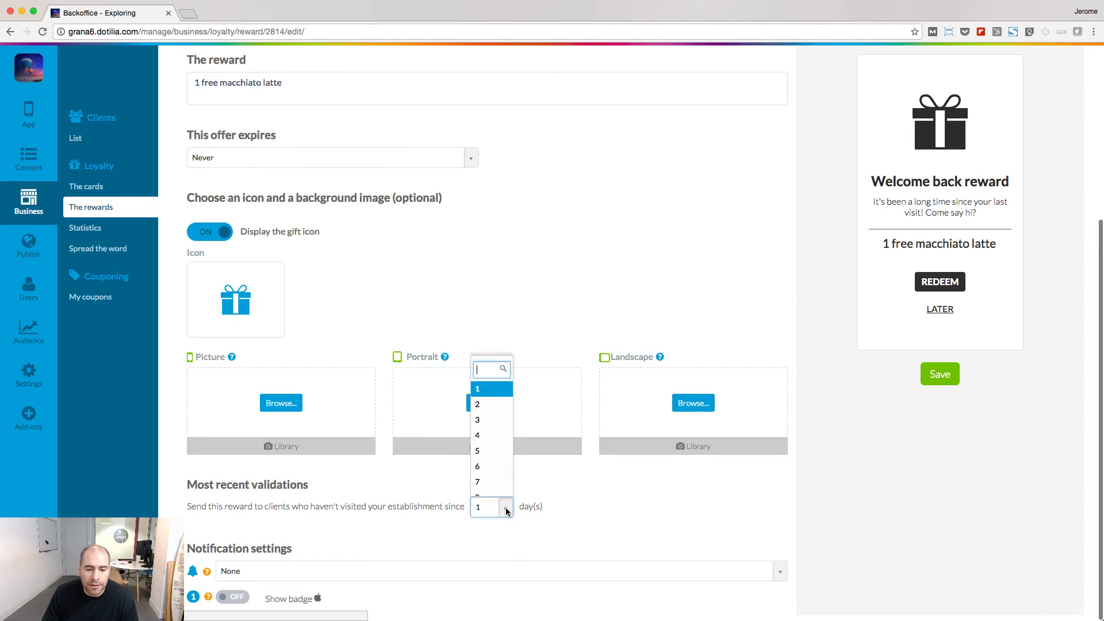
scroll(486, 466, "down", 3)
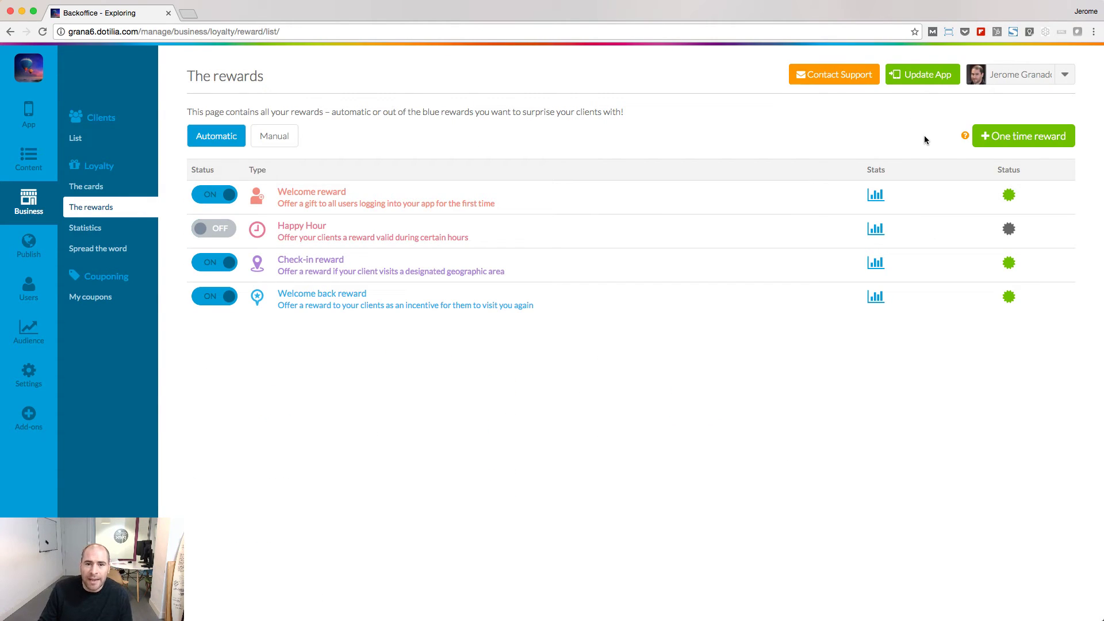
- Start a new one-time reward and look over its form
left_click(1028, 138)
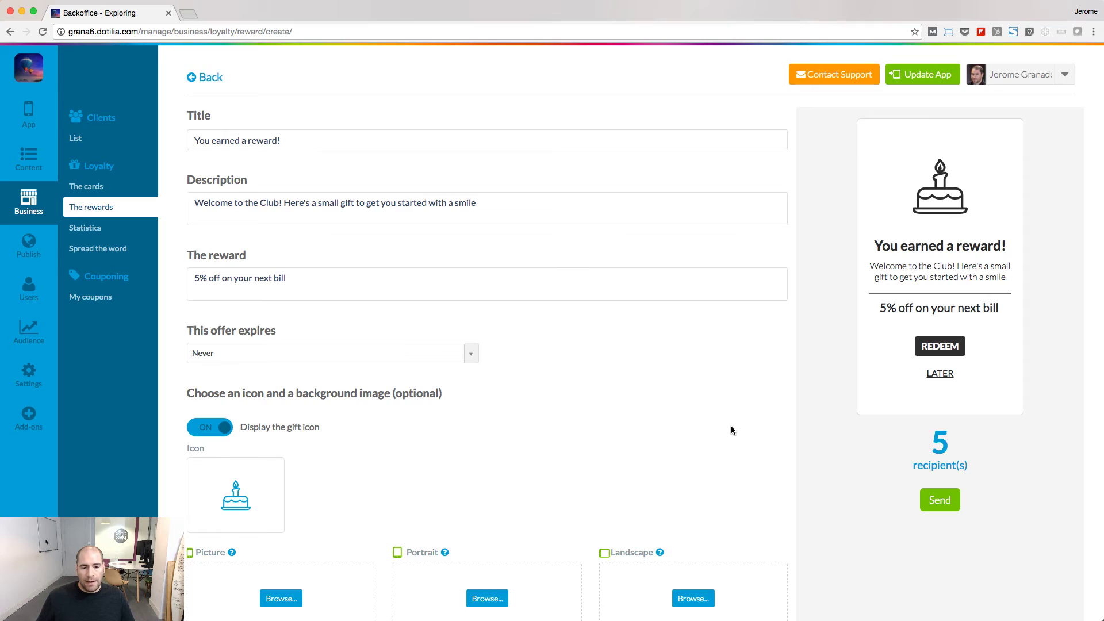
scroll(730, 425, "down", 3)
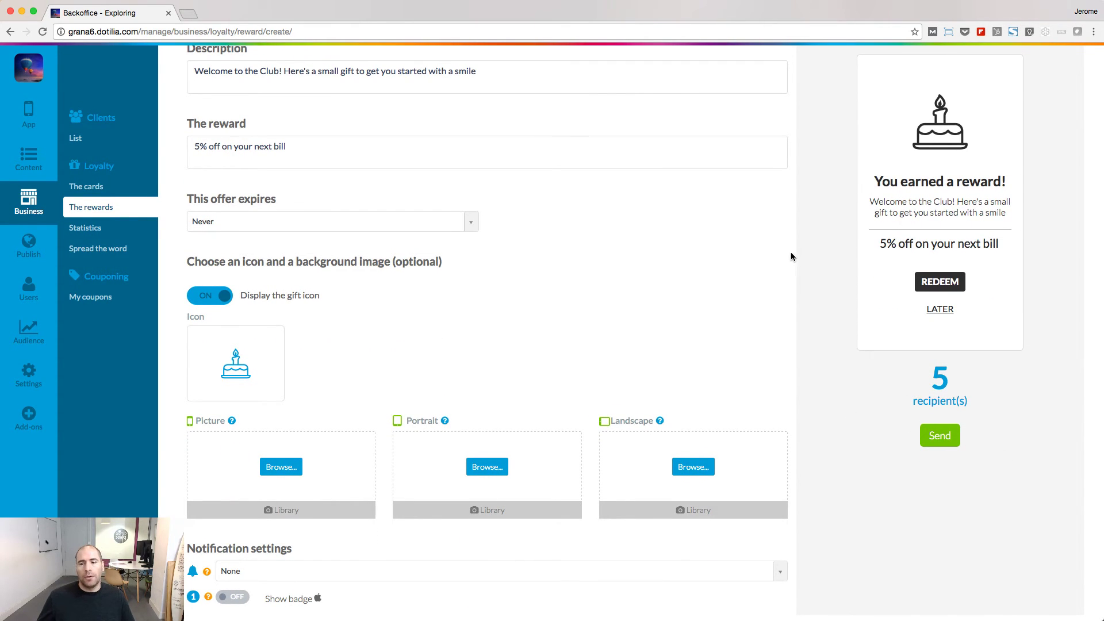
scroll(794, 253, "up", 3)
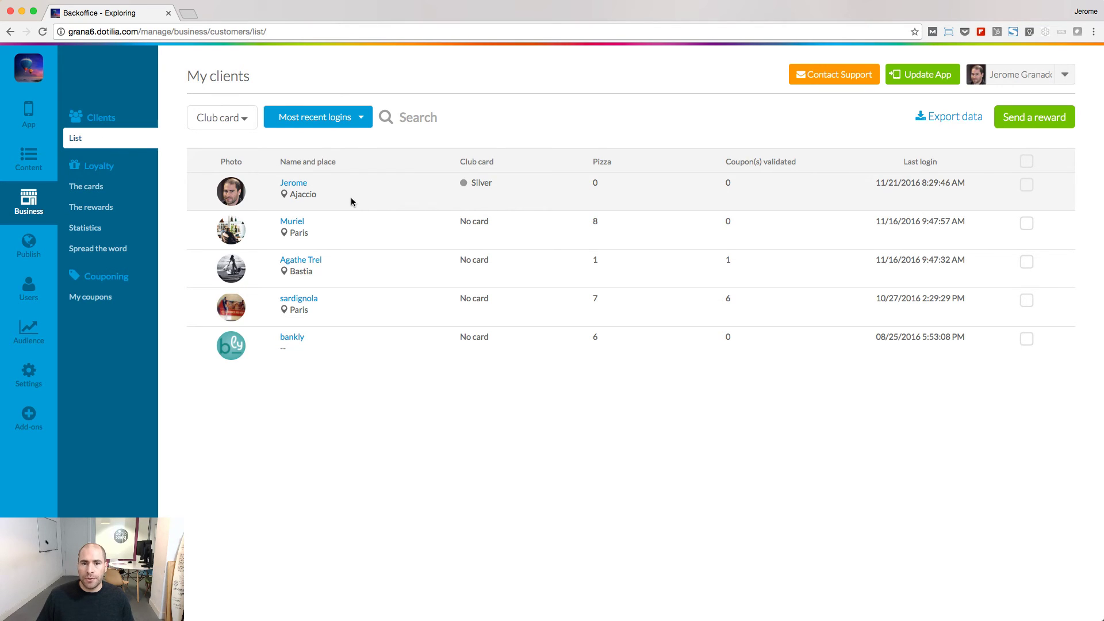
- Review the first client's profile, keeping the Silver club card level and 0 pizza points
left_click(294, 184)
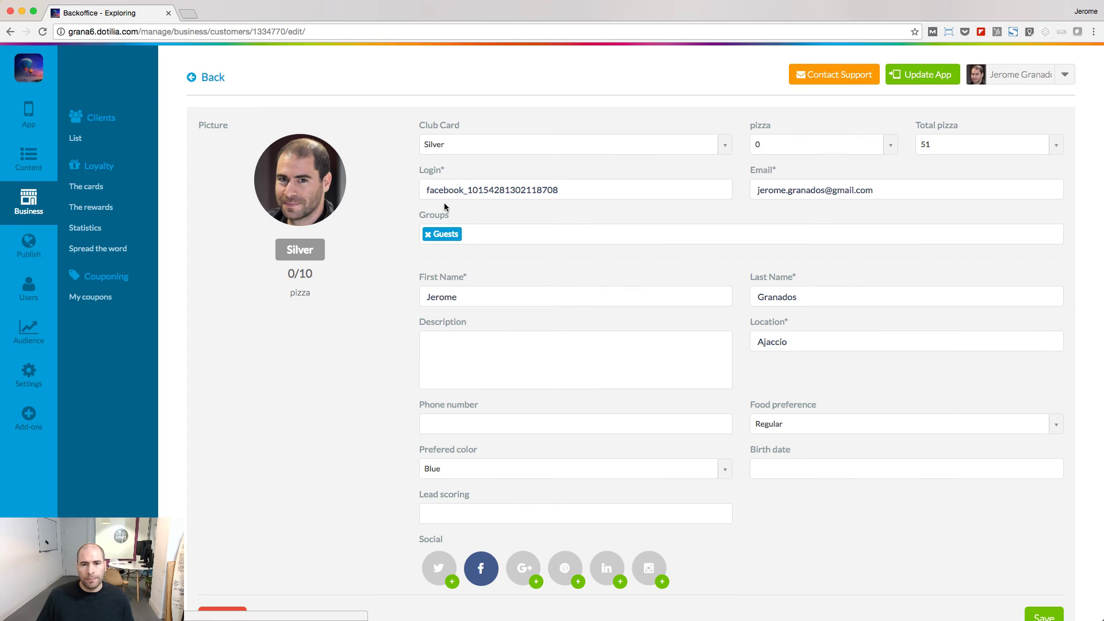
left_click(725, 145)
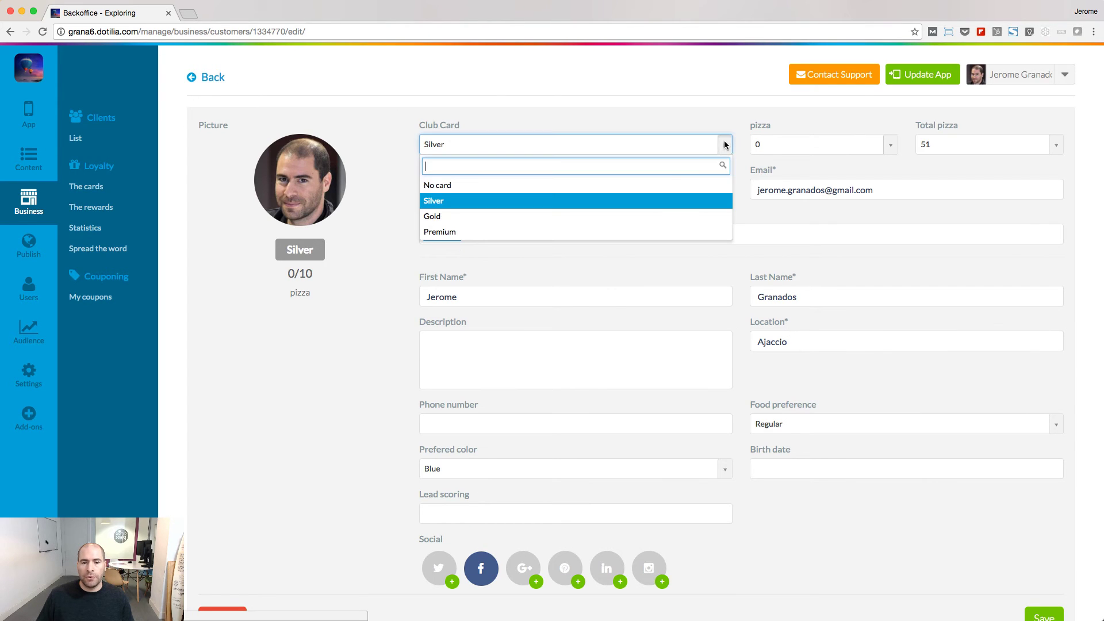
left_click(728, 122)
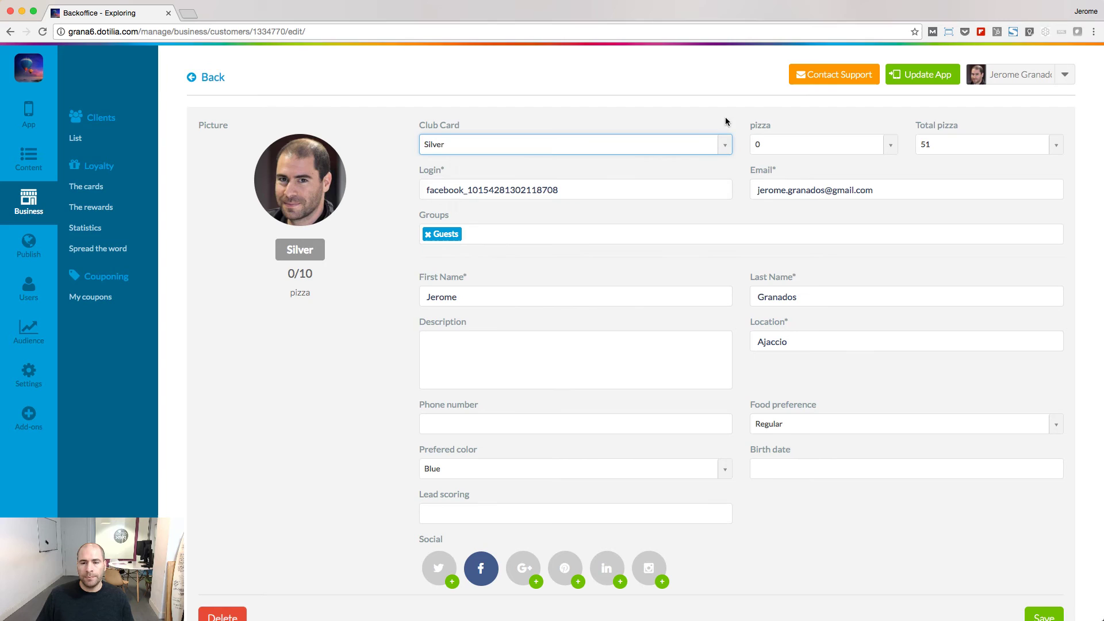
left_click(776, 149)
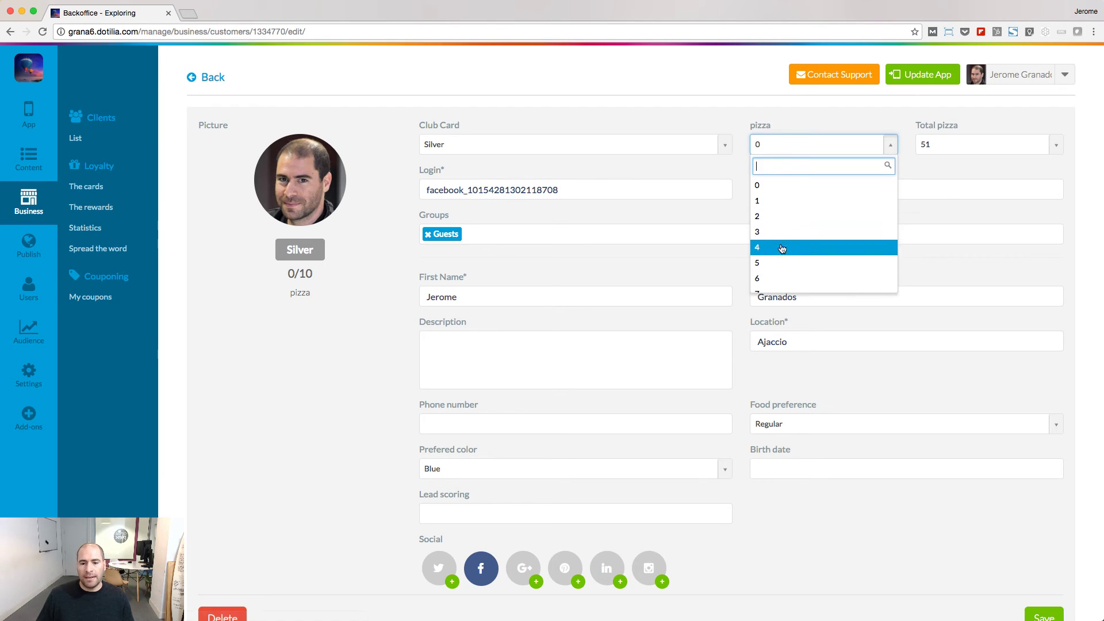
scroll(790, 260, "down", 1)
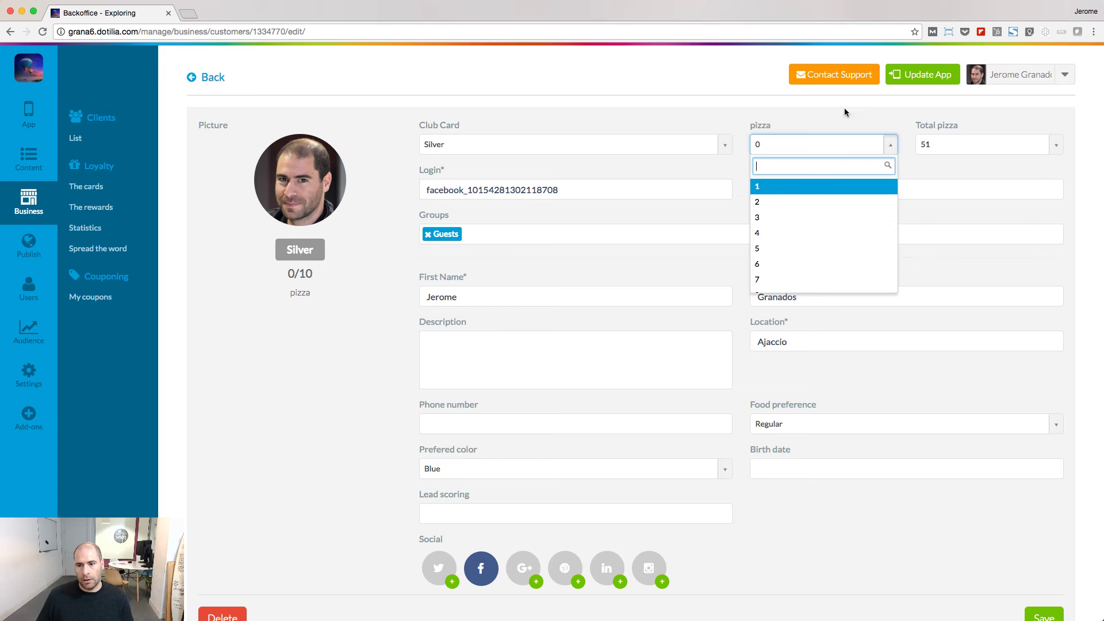
left_click(864, 102)
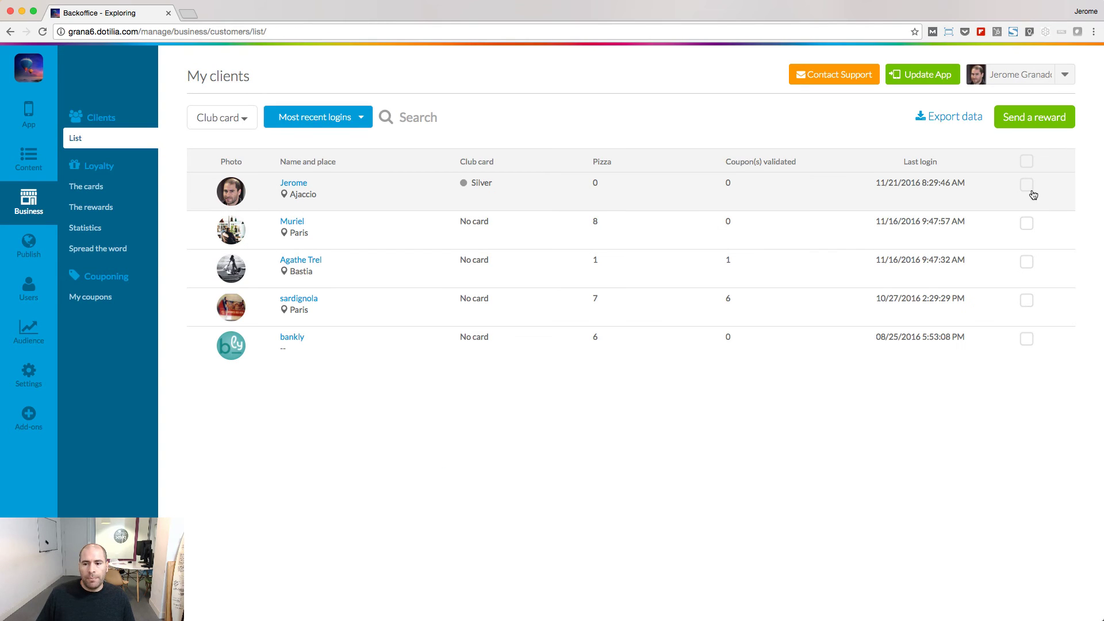
- Tick the top two clients in the list and start a reward for them
left_click(1029, 186)
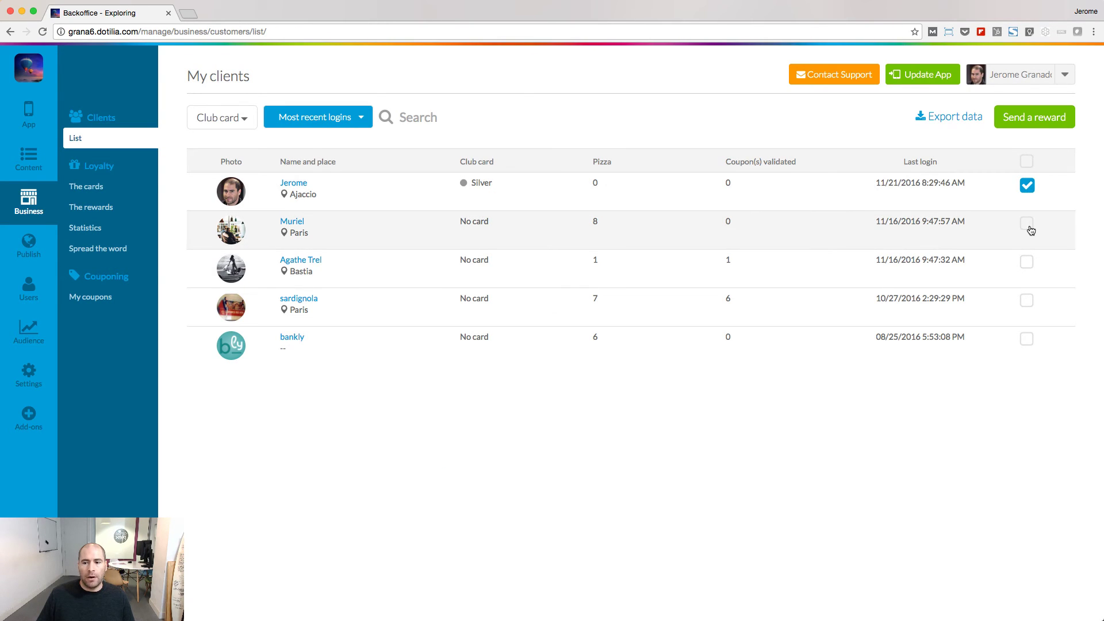
left_click(1027, 225)
left_click(1031, 118)
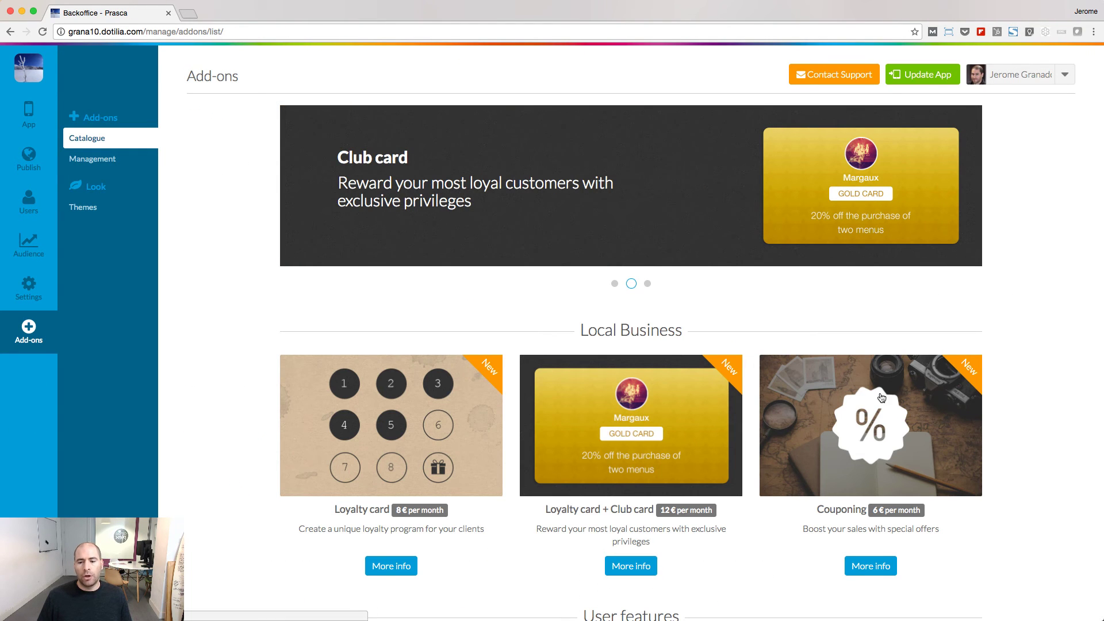
- View the details of the Couponing add-on in the Add-ons Catalogue
left_click(883, 567)
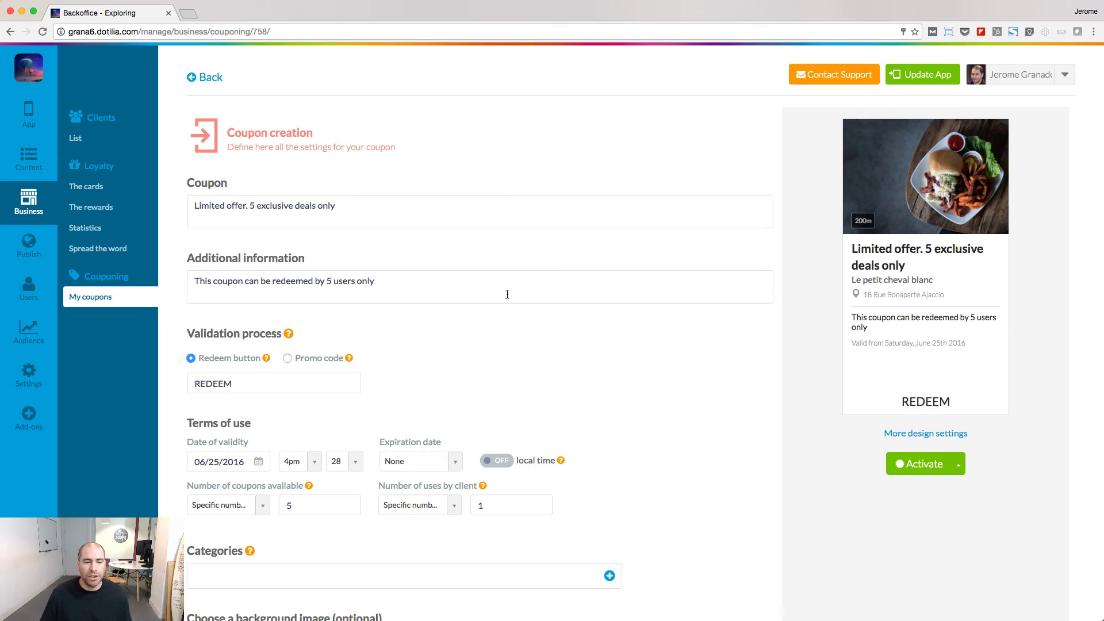
scroll(507, 295, "down", 5)
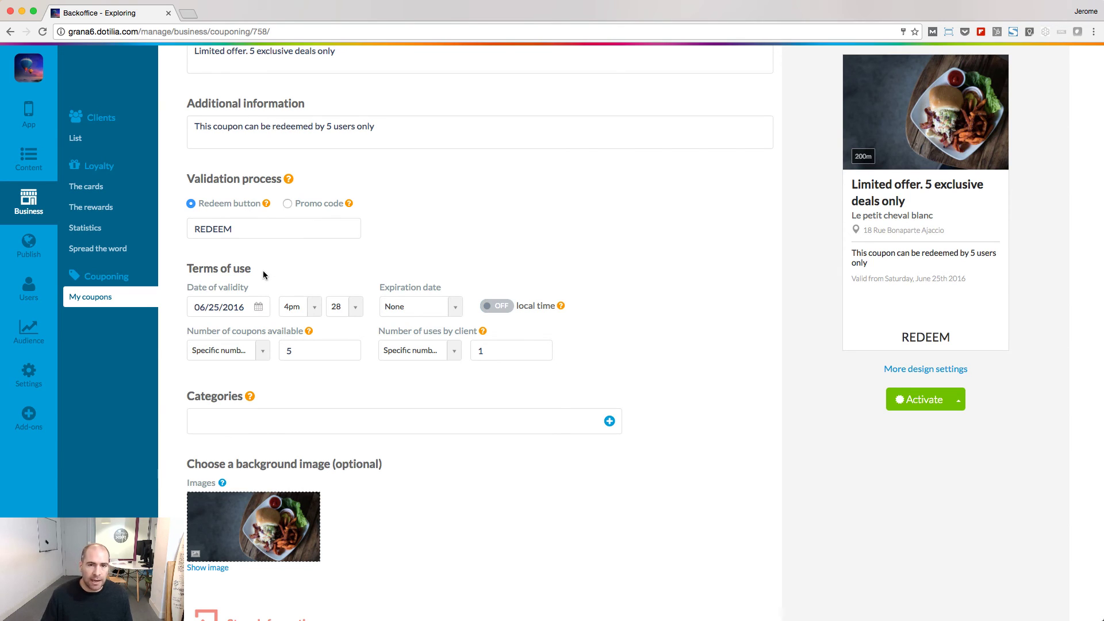
left_click(287, 204)
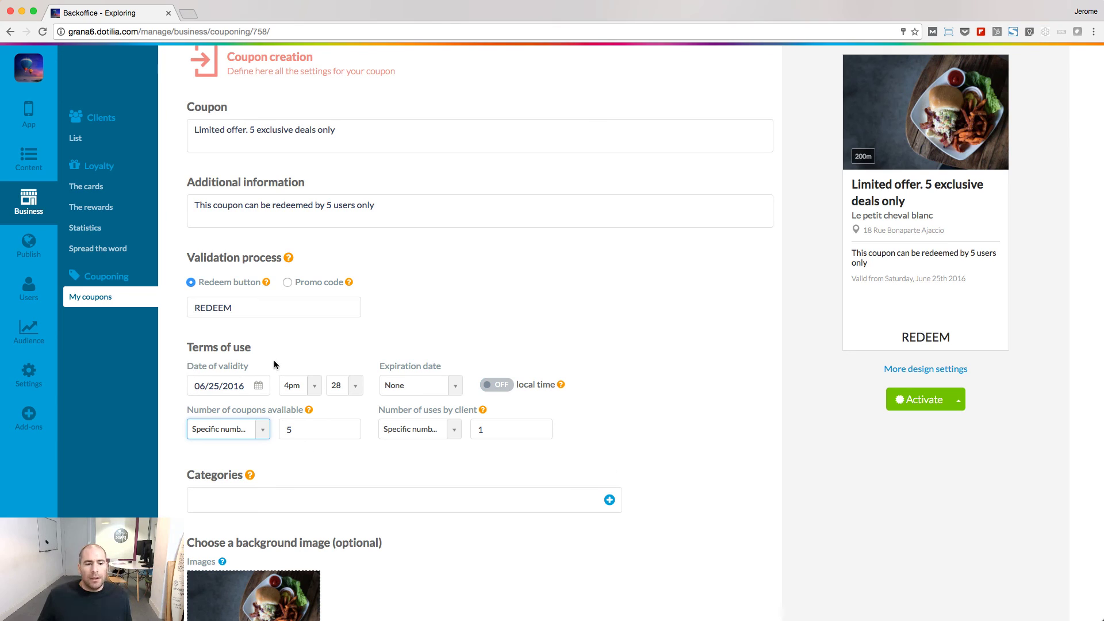
scroll(307, 343, "down", 1)
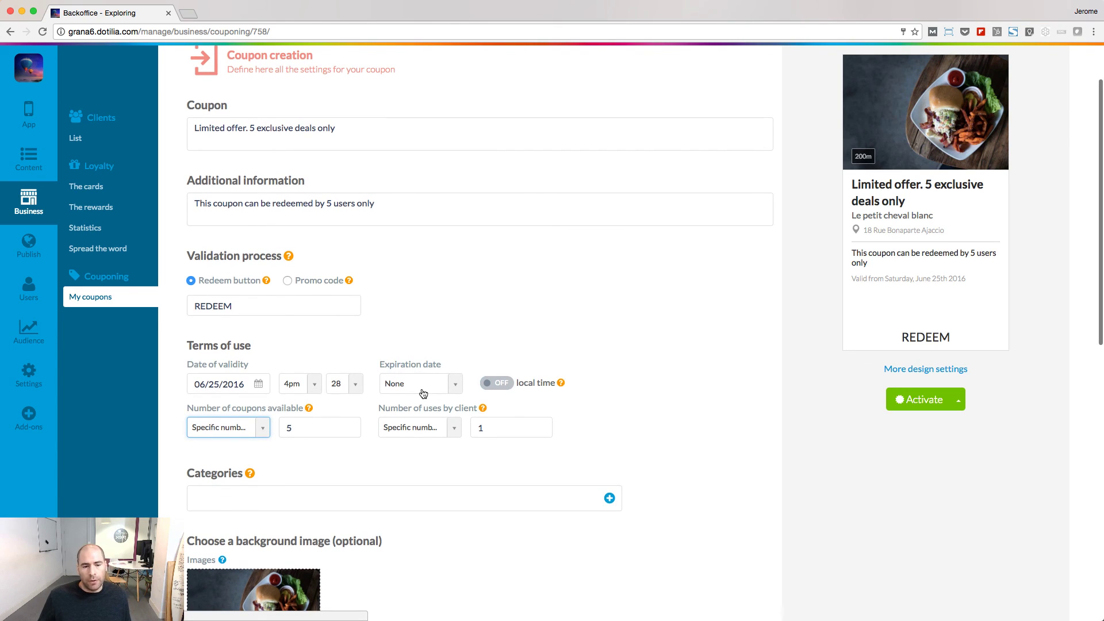
scroll(314, 450, "down", 1)
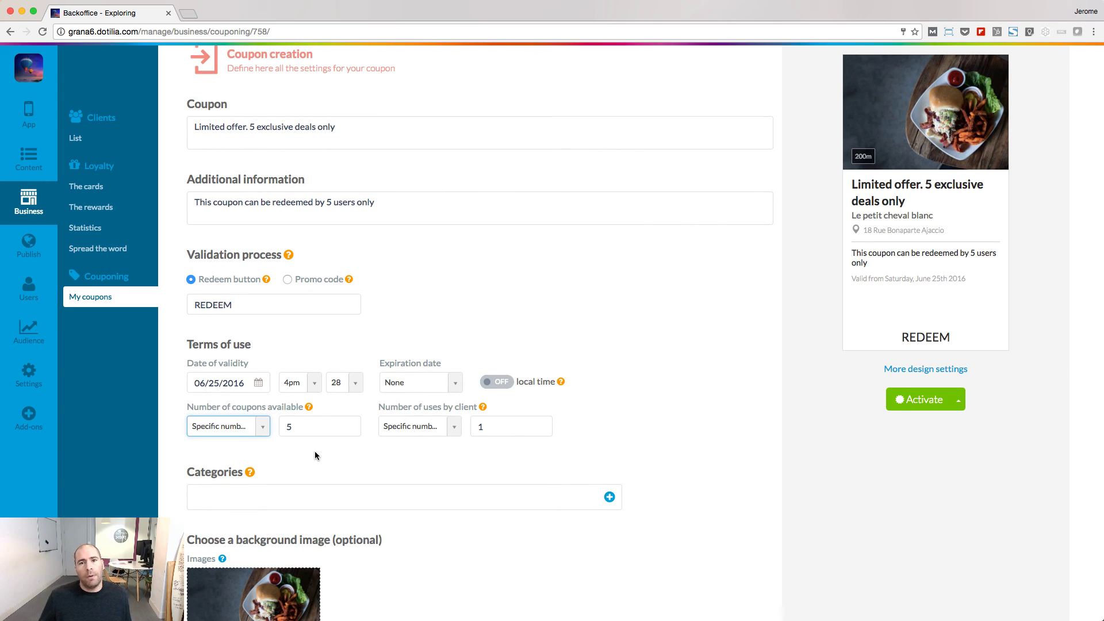
triple_click(332, 407)
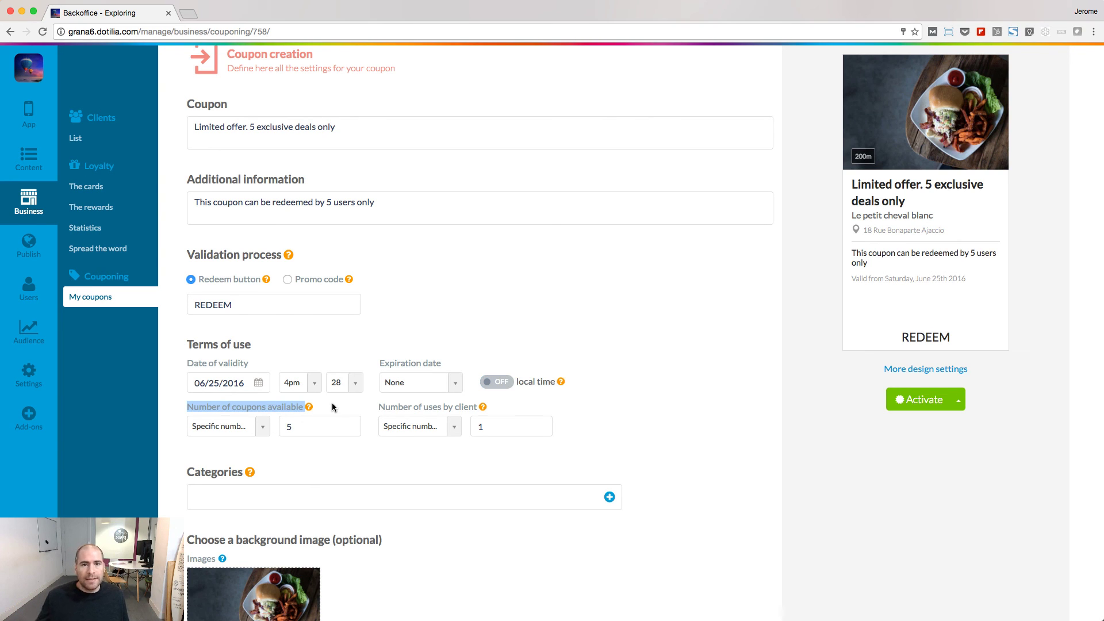
triple_click(546, 409)
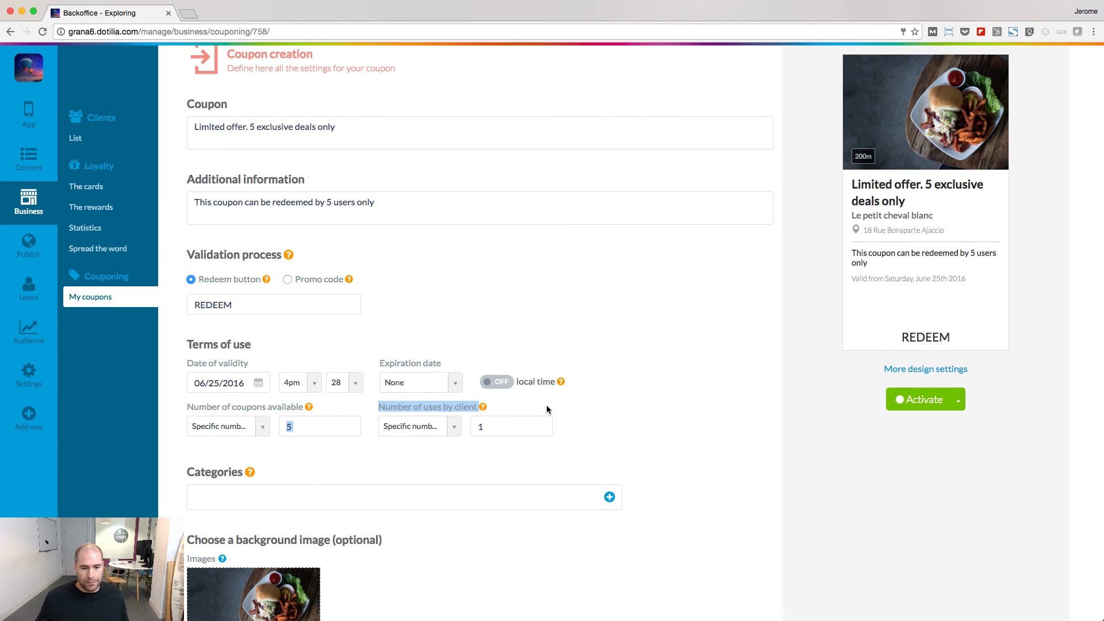
scroll(585, 402, "down", 6)
double_click(238, 138)
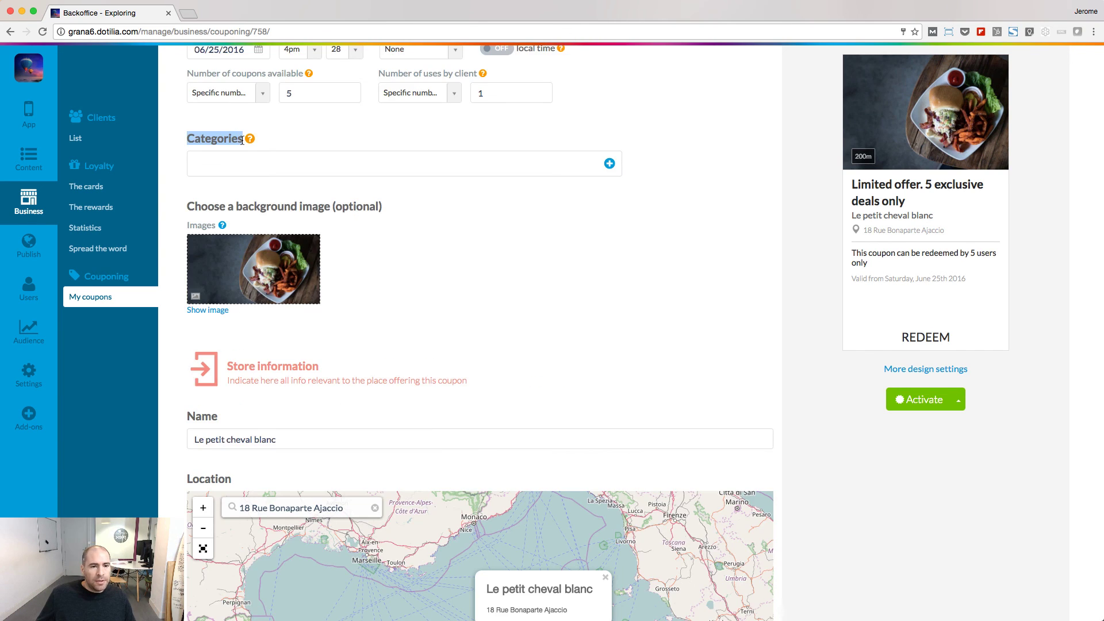
left_click(608, 165)
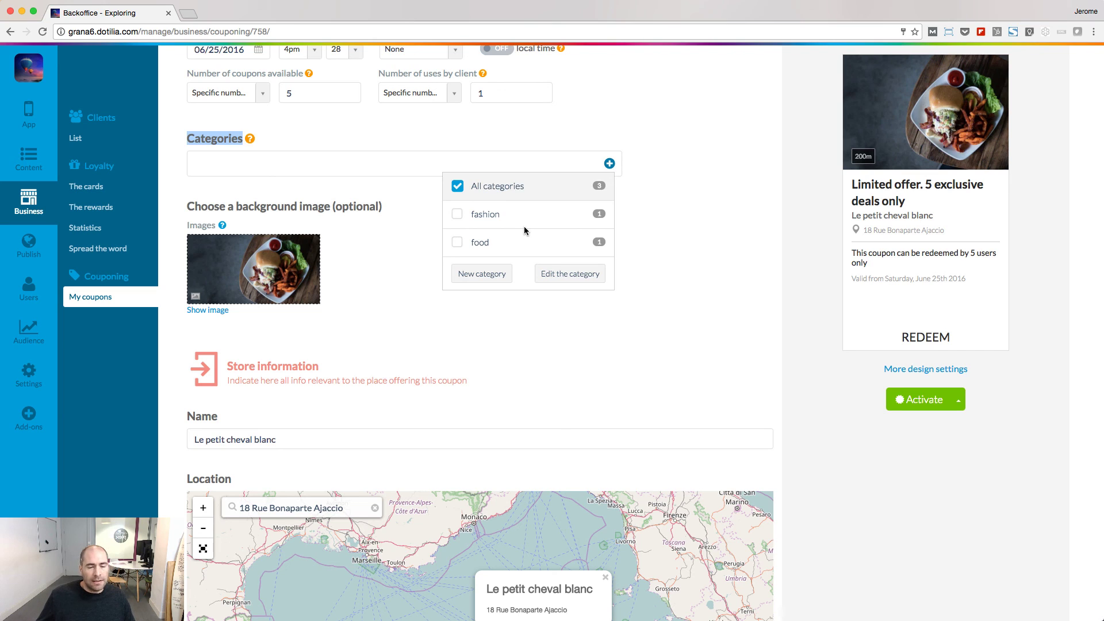
left_click(412, 280)
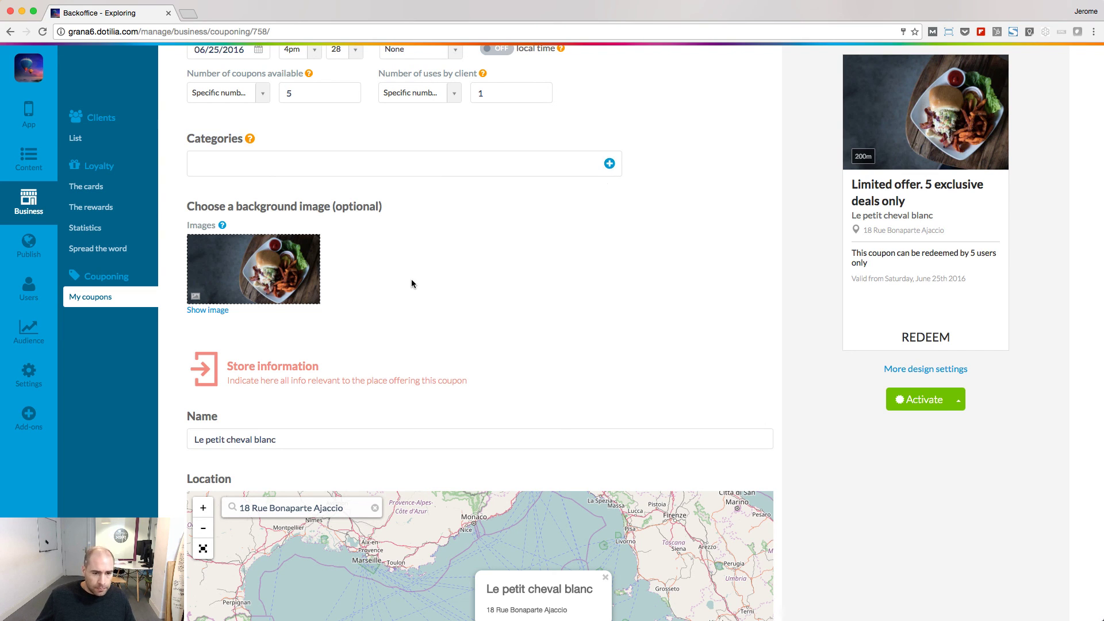
mouse_move(320, 260)
scroll(671, 321, "down", 5)
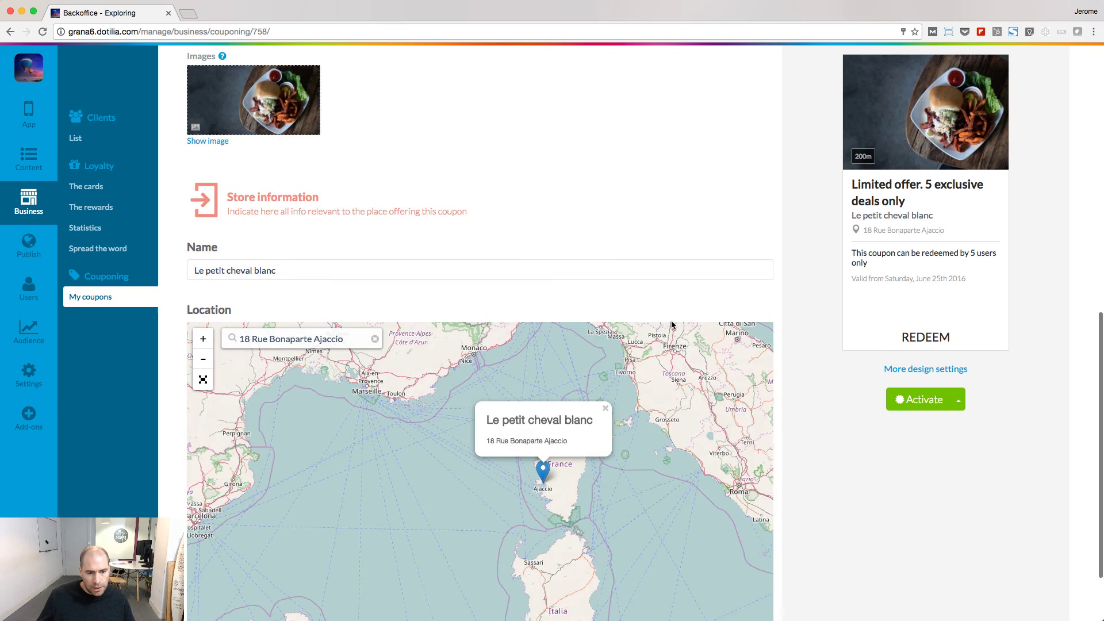
scroll(167, 358, "down", 3)
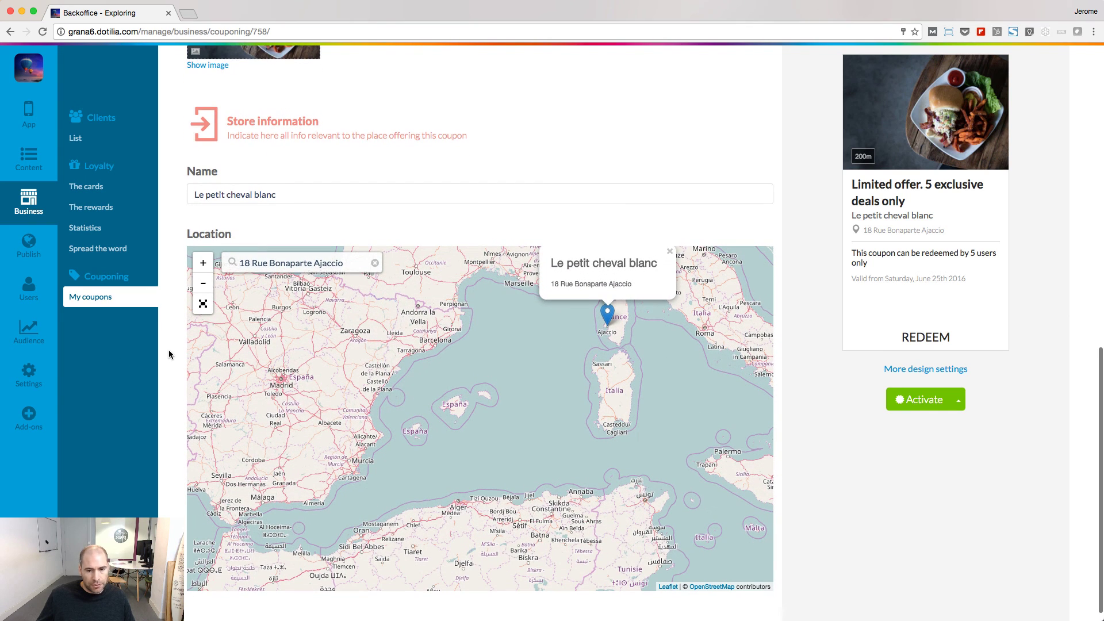